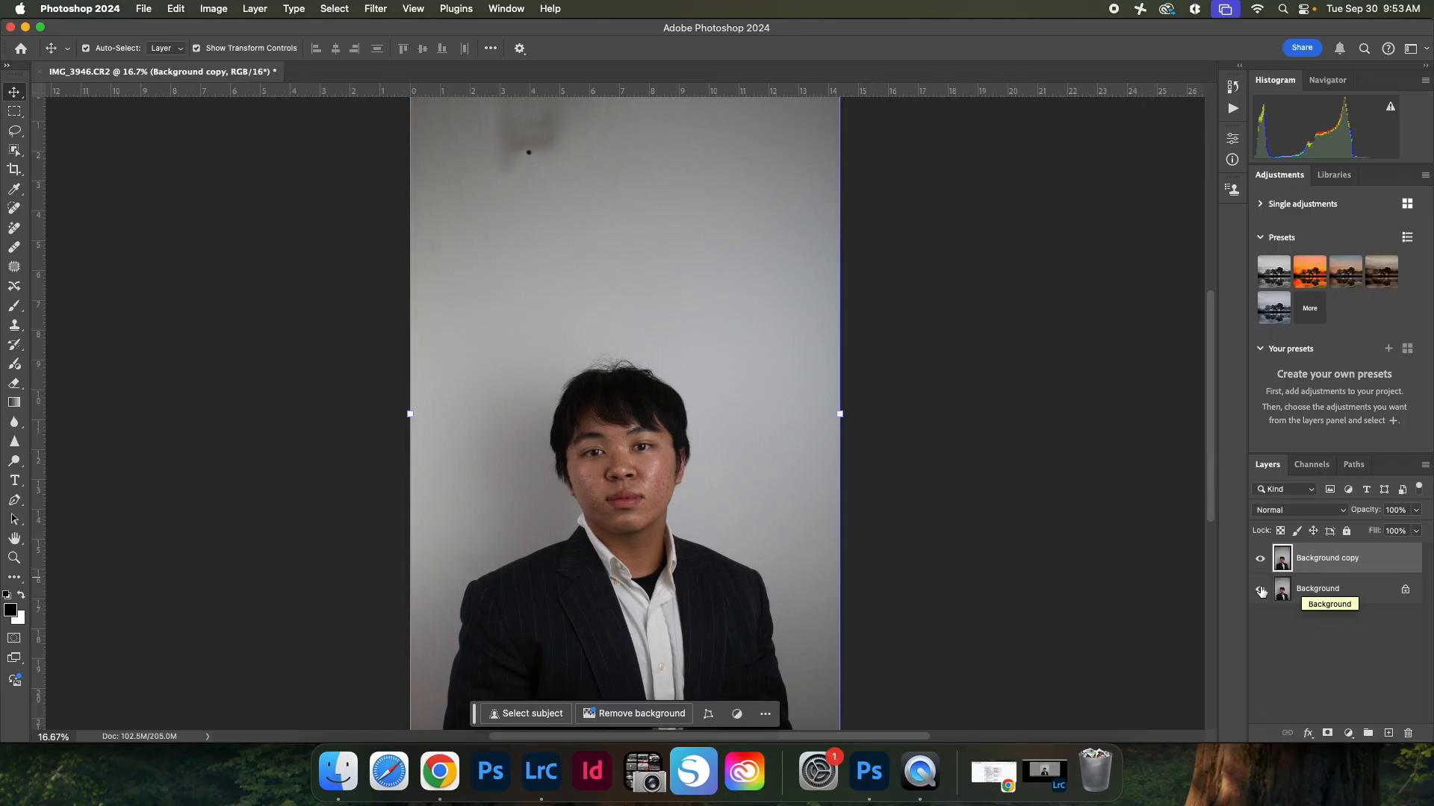
# Step: Zoom into the face and open Reduce Noise on the copy layer, setting Strength to 8 and Preserve Details to 45%
pyautogui.press('super')
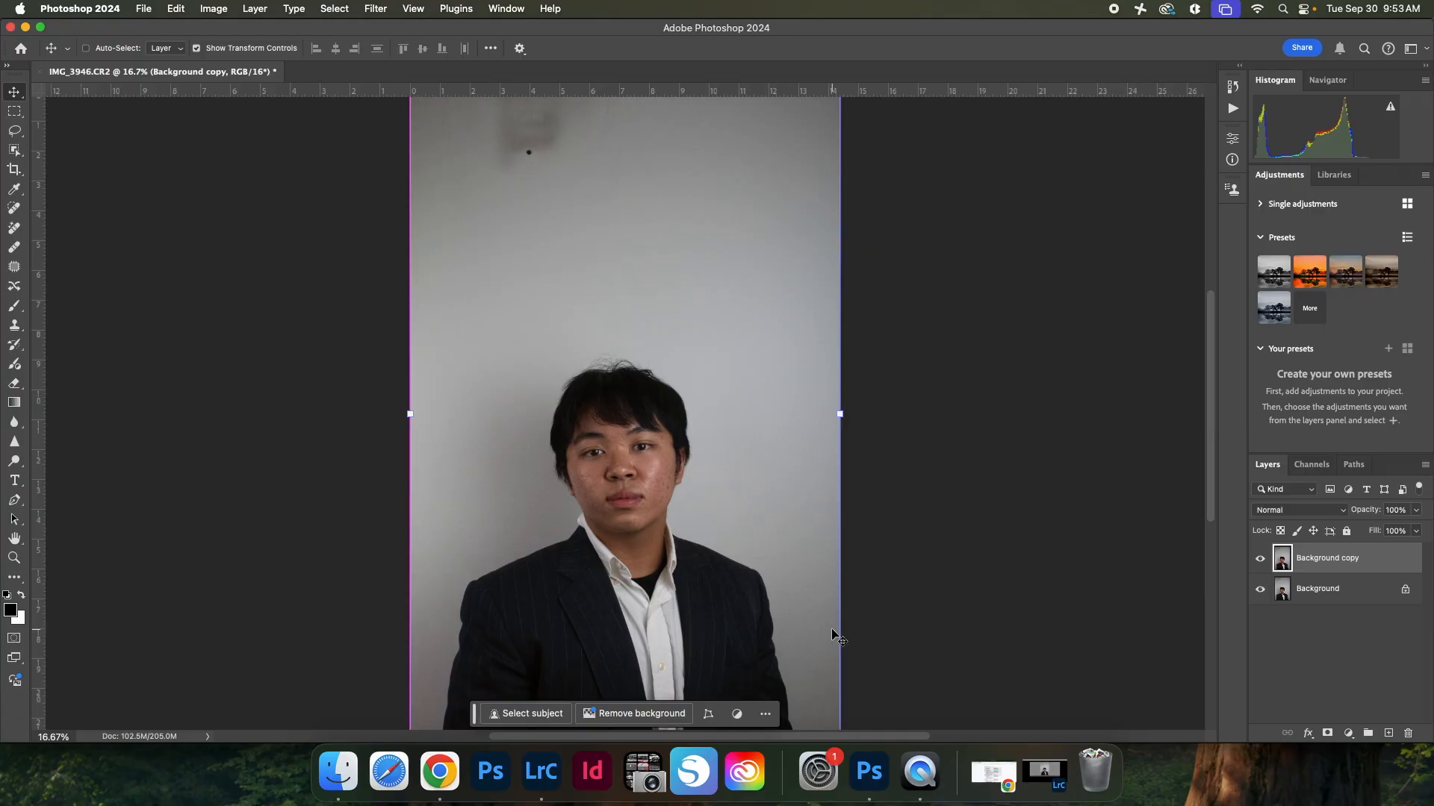
pyautogui.press('super+equal')
pyautogui.press('super+equal')
pyautogui.press('super+equal')
pyautogui.press('super+equal')
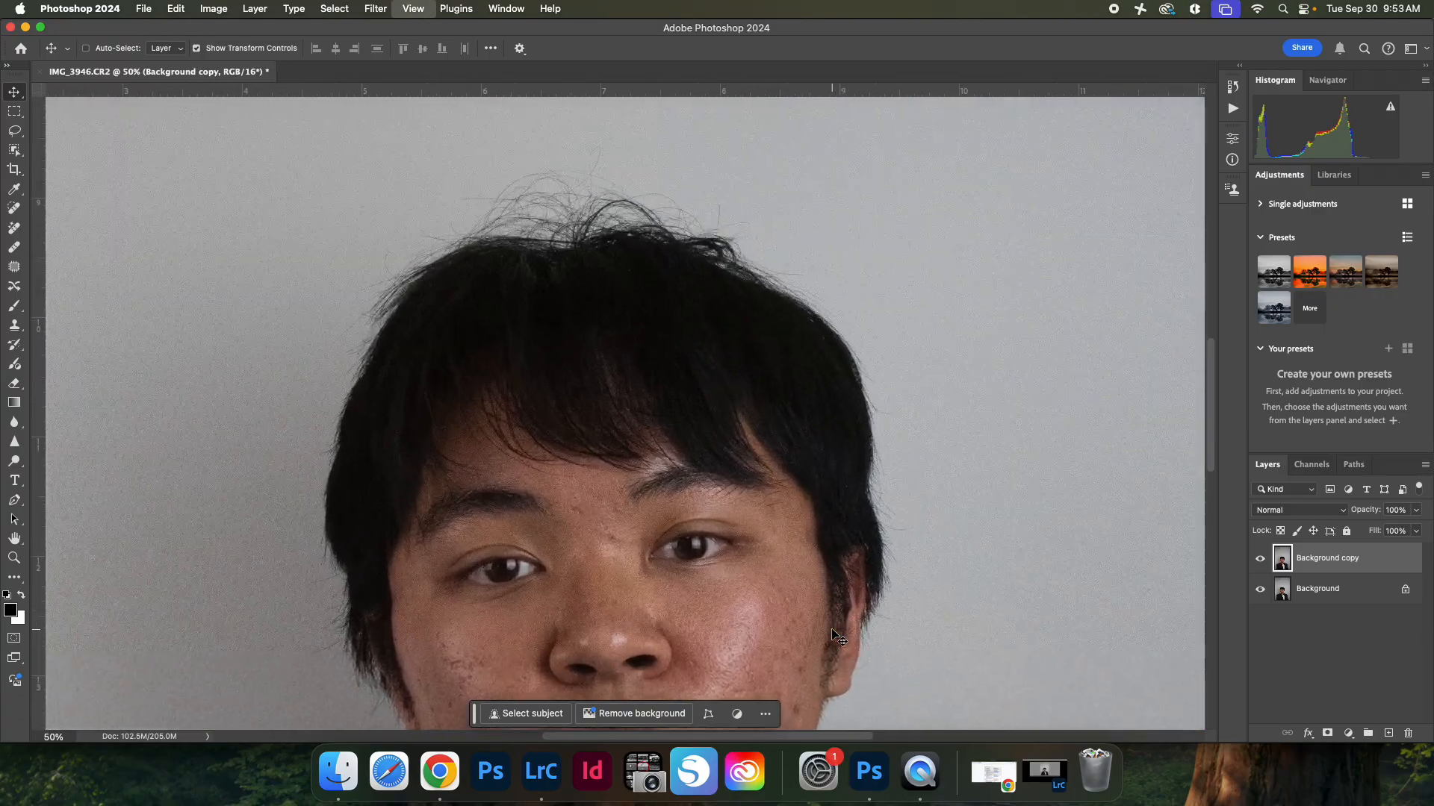
pyautogui.scroll(-5, 588, 535)
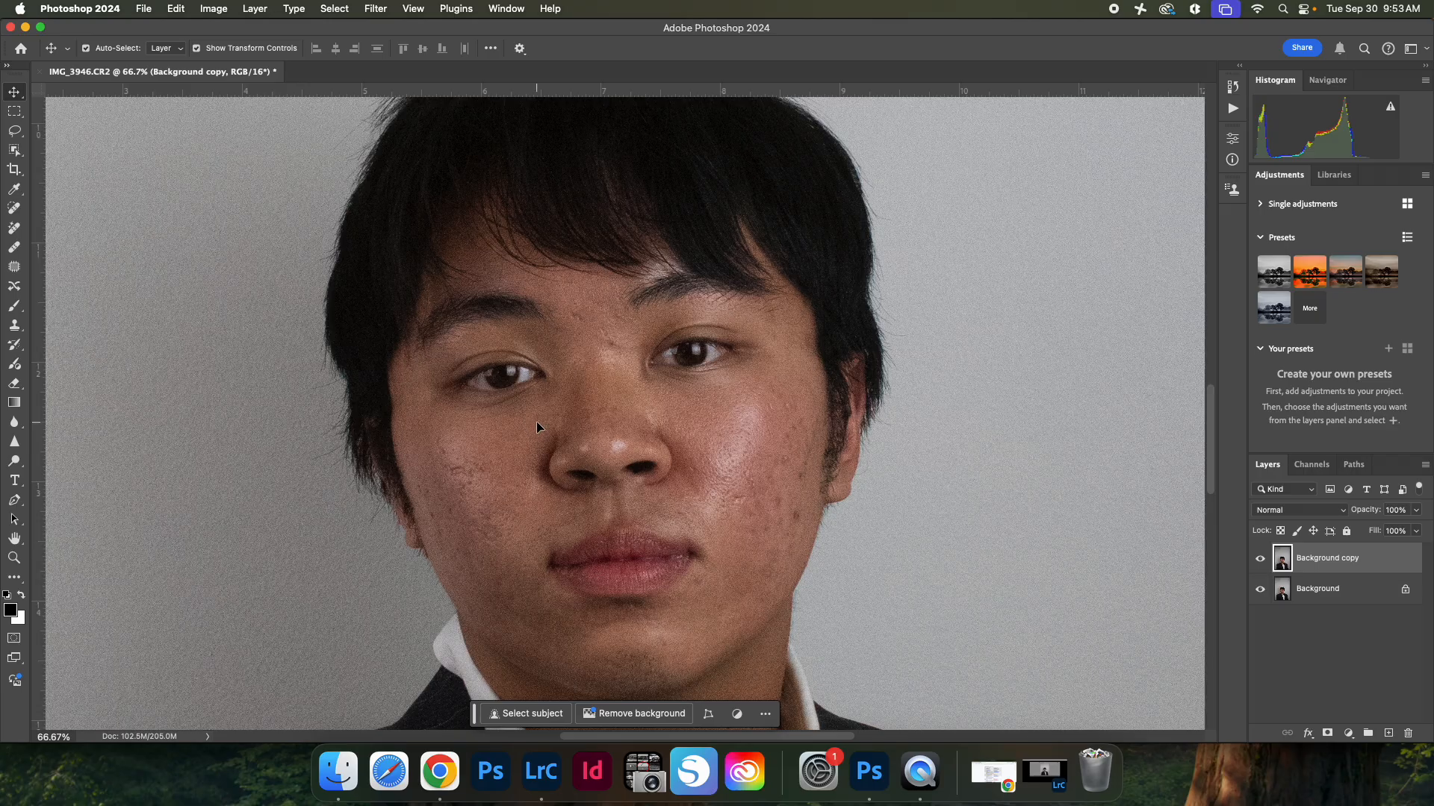
pyautogui.click(376, 9)
pyautogui.moveTo(381, 223)
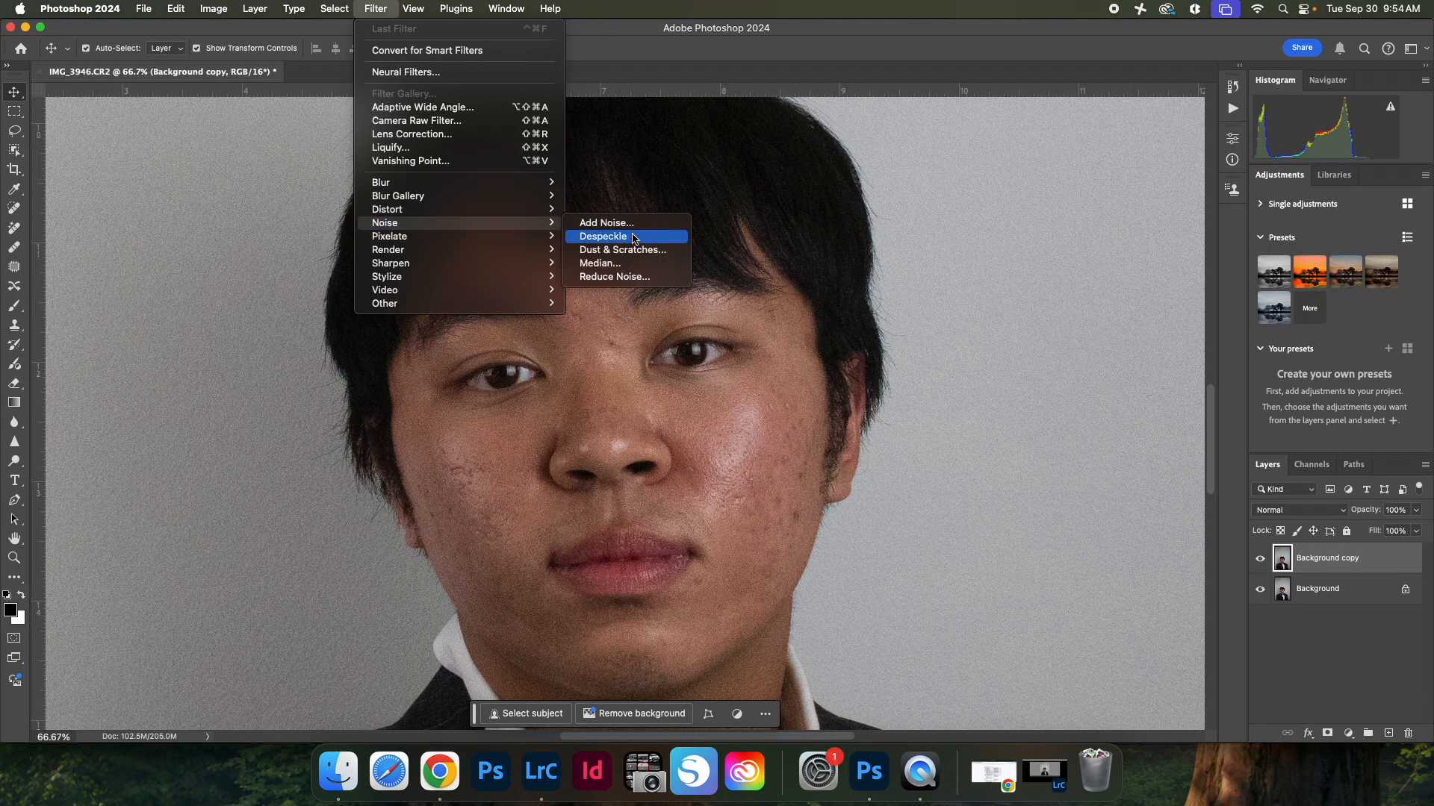
pyautogui.click(646, 277)
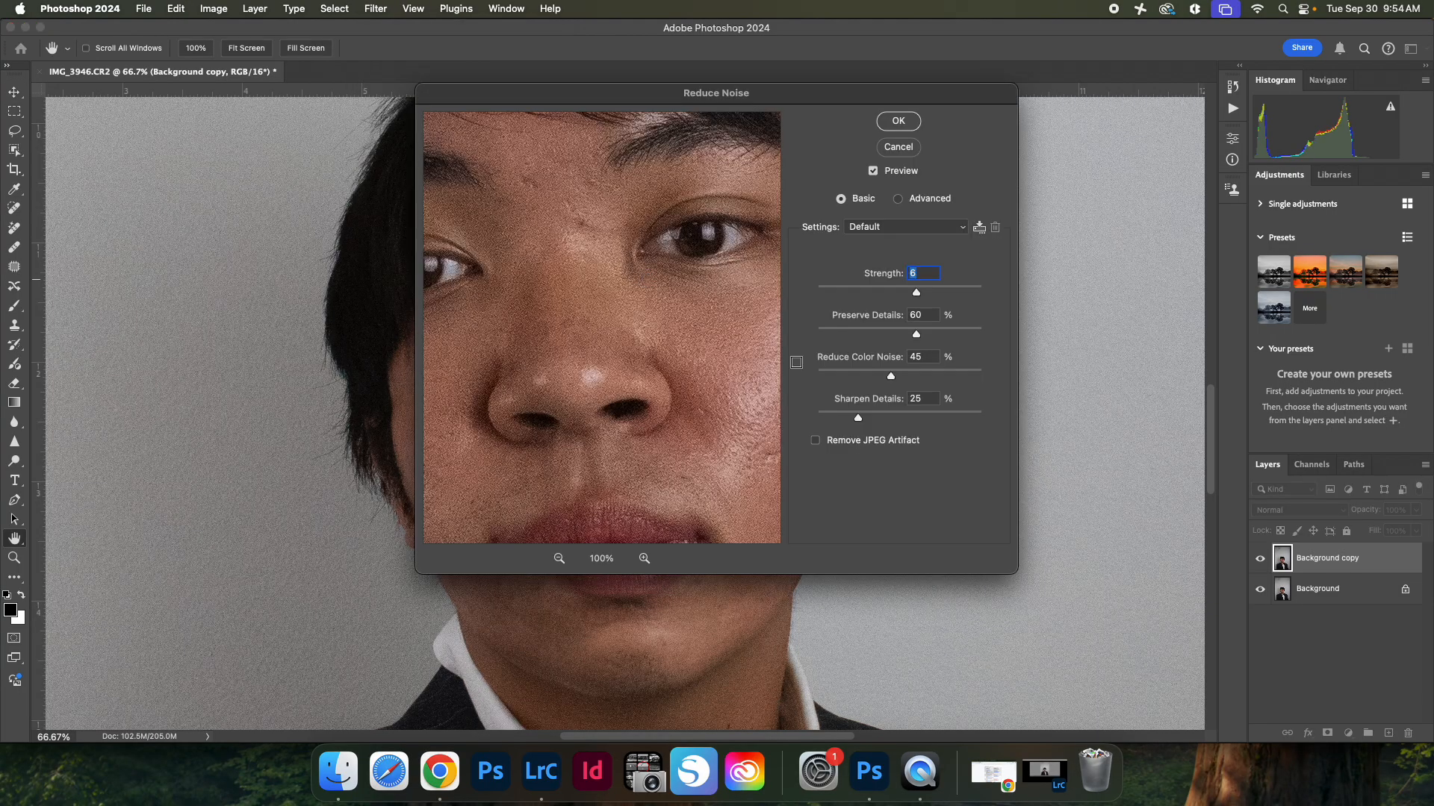
pyautogui.moveTo(798, 104); pyautogui.dragTo(1132, 197)
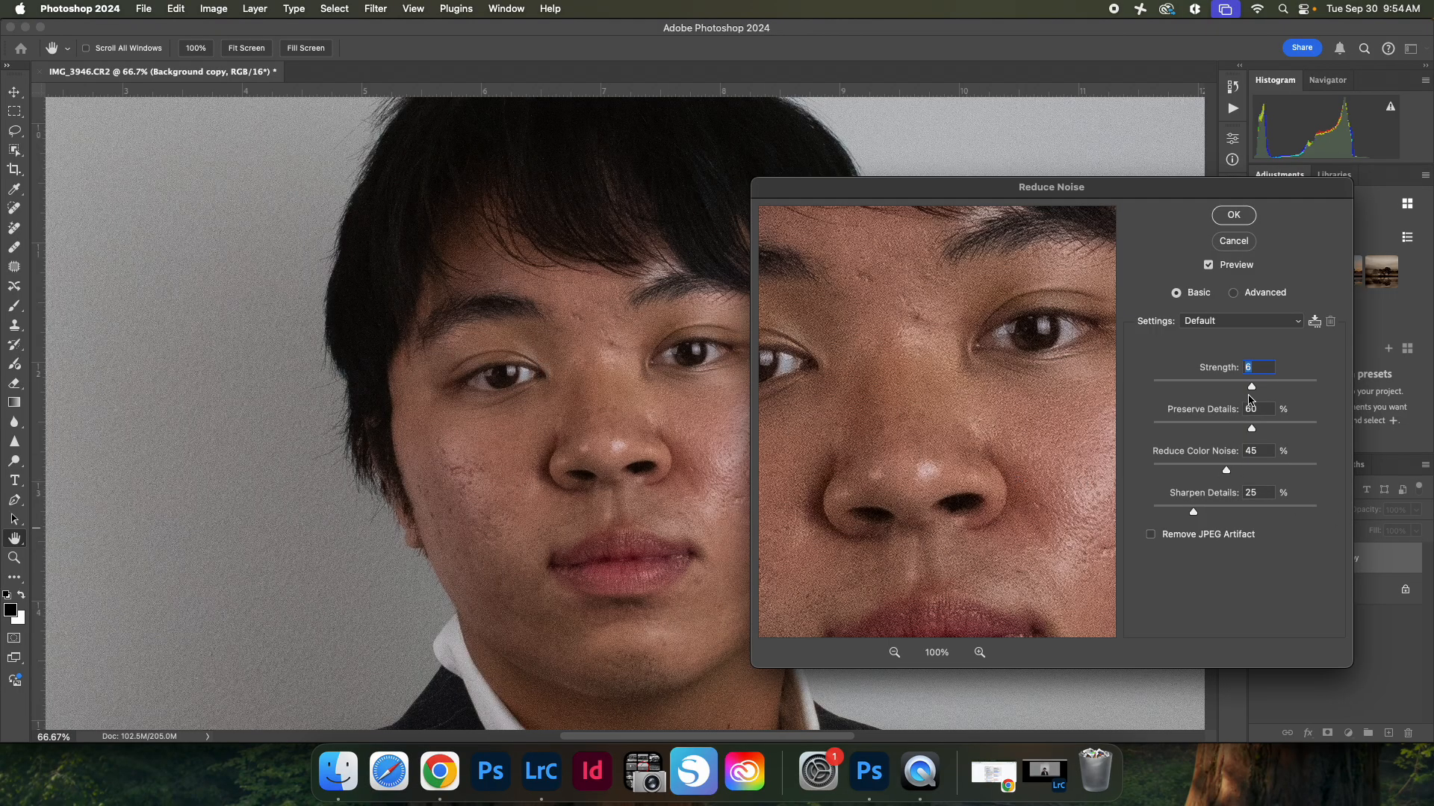
pyautogui.moveTo(1252, 387); pyautogui.dragTo(1278, 389)
pyautogui.moveTo(1236, 431); pyautogui.dragTo(1225, 431)
# Step: Set Sharpen Details to 0% in Reduce Noise while inspecting the face in the preview
pyautogui.moveTo(1009, 400); pyautogui.dragTo(1008, 454)
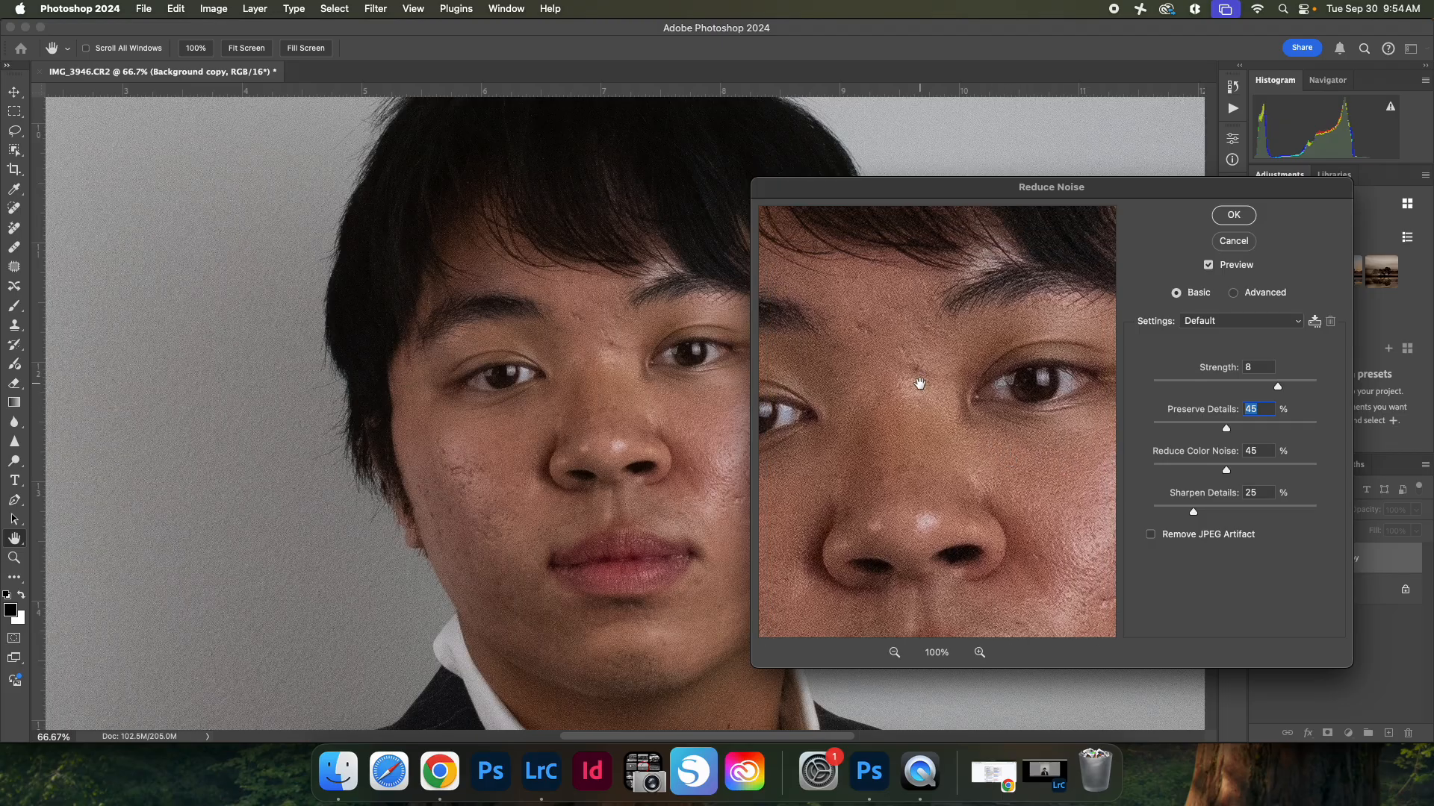
pyautogui.moveTo(918, 381); pyautogui.dragTo(943, 406)
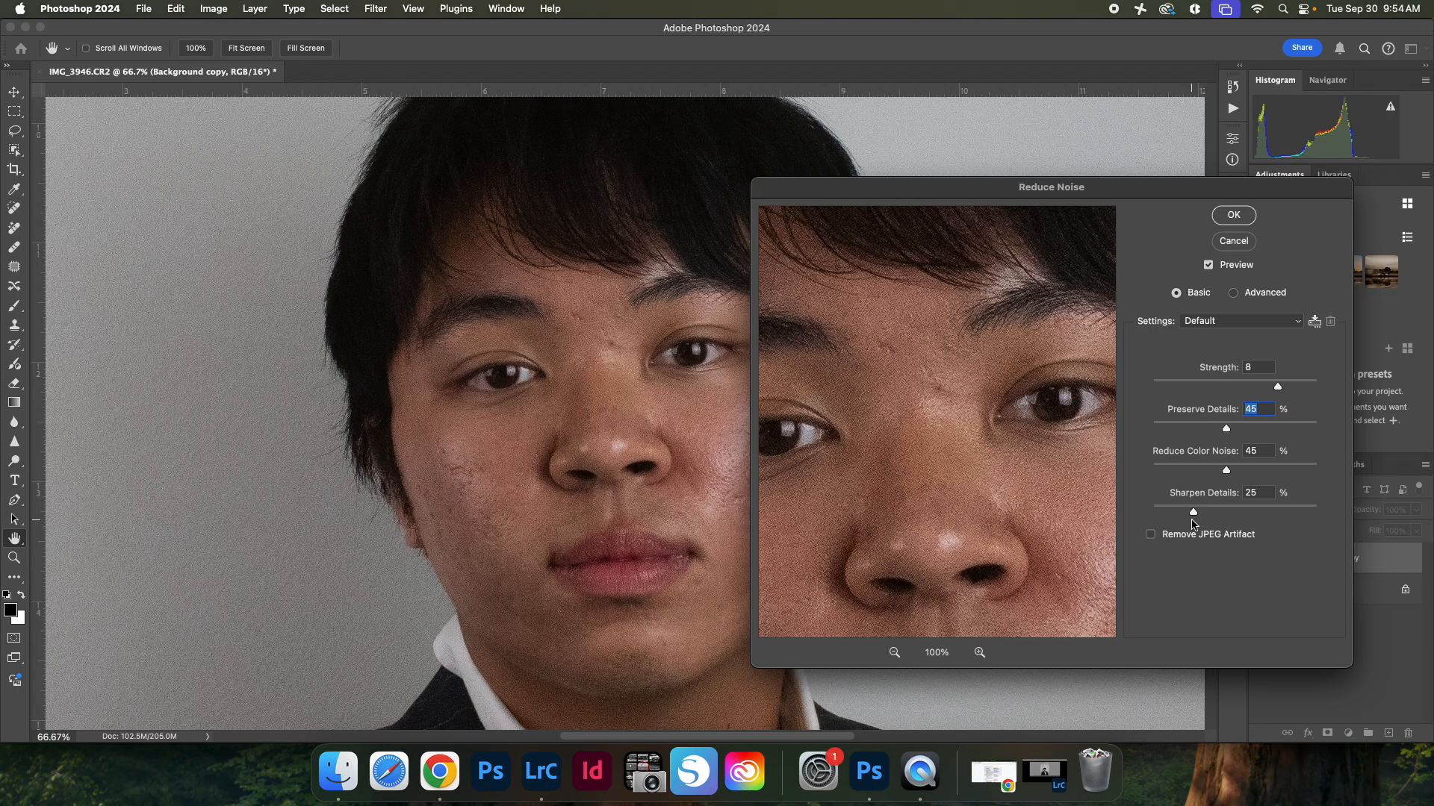
pyautogui.moveTo(1192, 514); pyautogui.dragTo(1162, 518)
pyautogui.moveTo(989, 451); pyautogui.dragTo(953, 451)
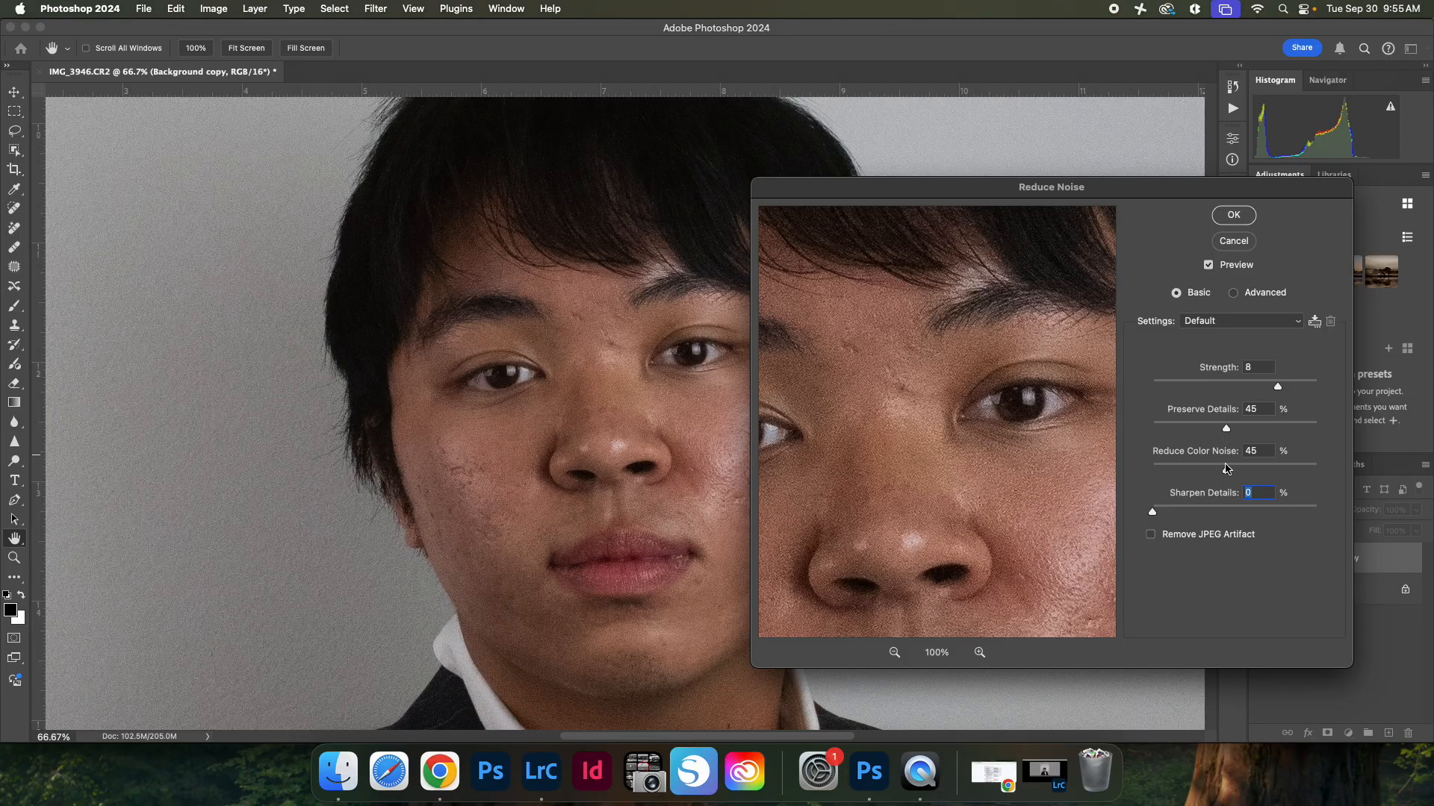
# Step: Lower Preserve Details to 36% and raise Strength to 10 in Reduce Noise
pyautogui.moveTo(1227, 429); pyautogui.dragTo(1212, 431)
pyautogui.moveTo(1278, 387); pyautogui.dragTo(1292, 387)
pyautogui.moveTo(1062, 448); pyautogui.dragTo(941, 401)
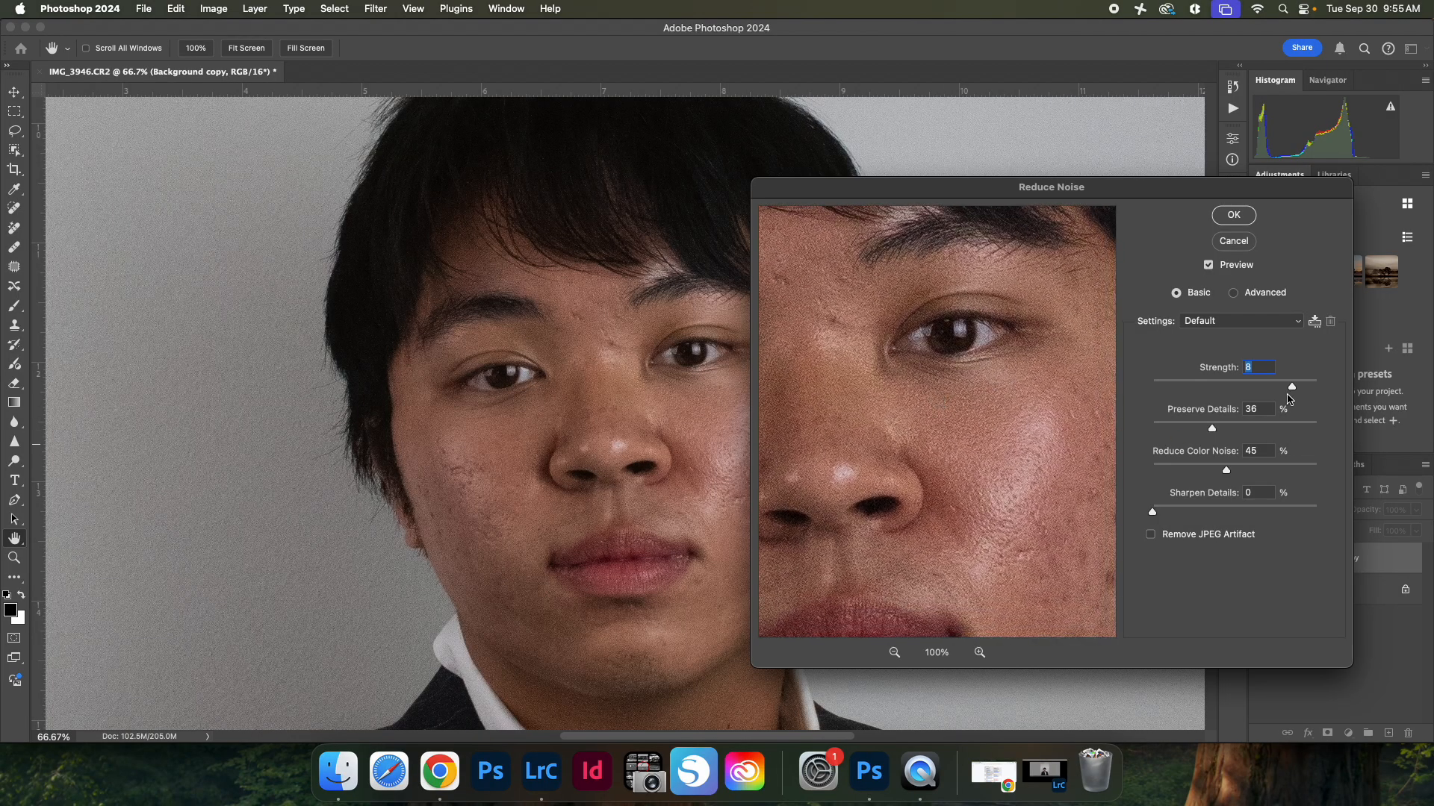
pyautogui.click(1255, 320)
pyautogui.click(1302, 360)
pyautogui.moveTo(1292, 387); pyautogui.dragTo(1328, 390)
pyautogui.moveTo(1040, 487); pyautogui.dragTo(991, 433)
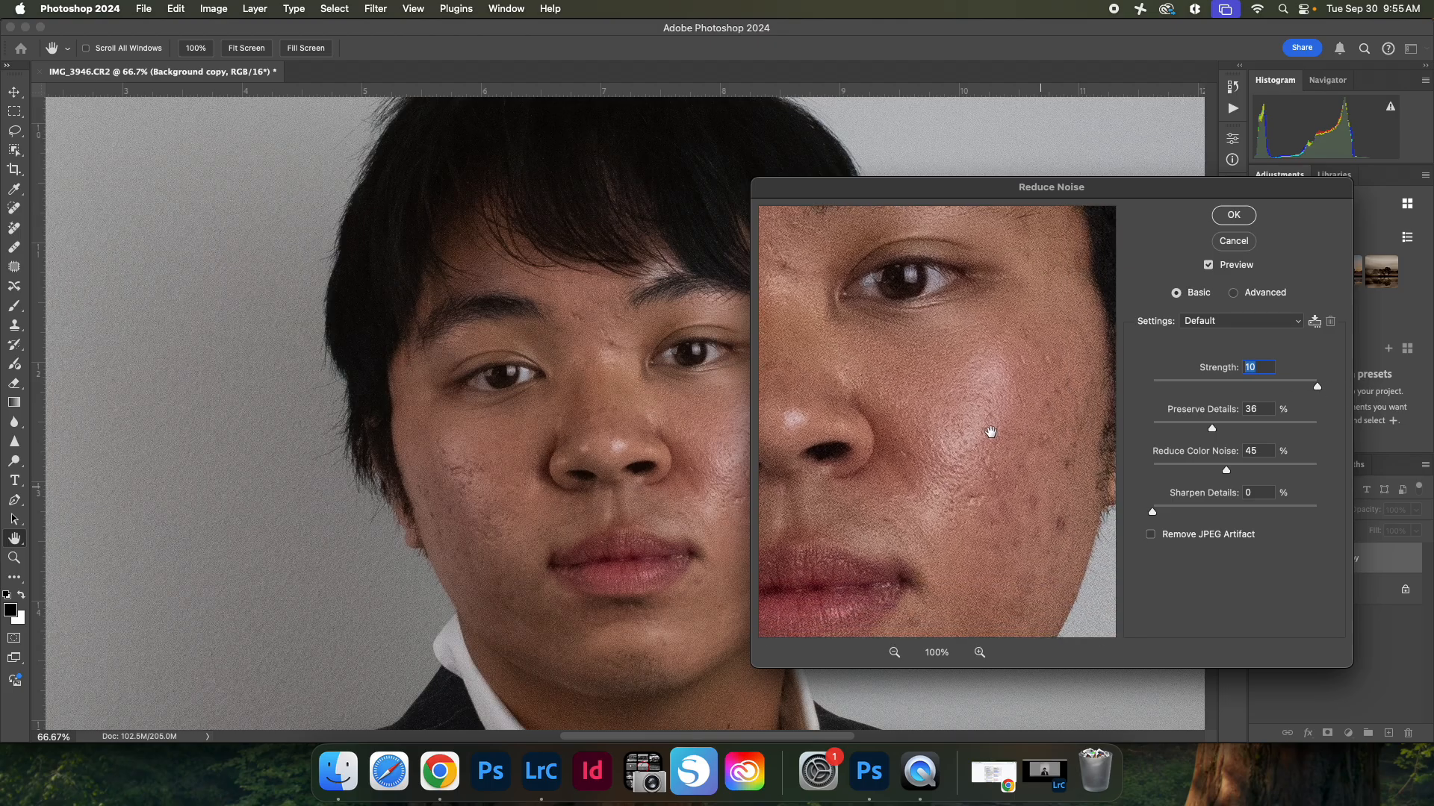
pyautogui.moveTo(927, 335)
pyautogui.mouseDown()
pyautogui.moveTo(935, 347)
pyautogui.moveTo(924, 335)
pyautogui.mouseUp()
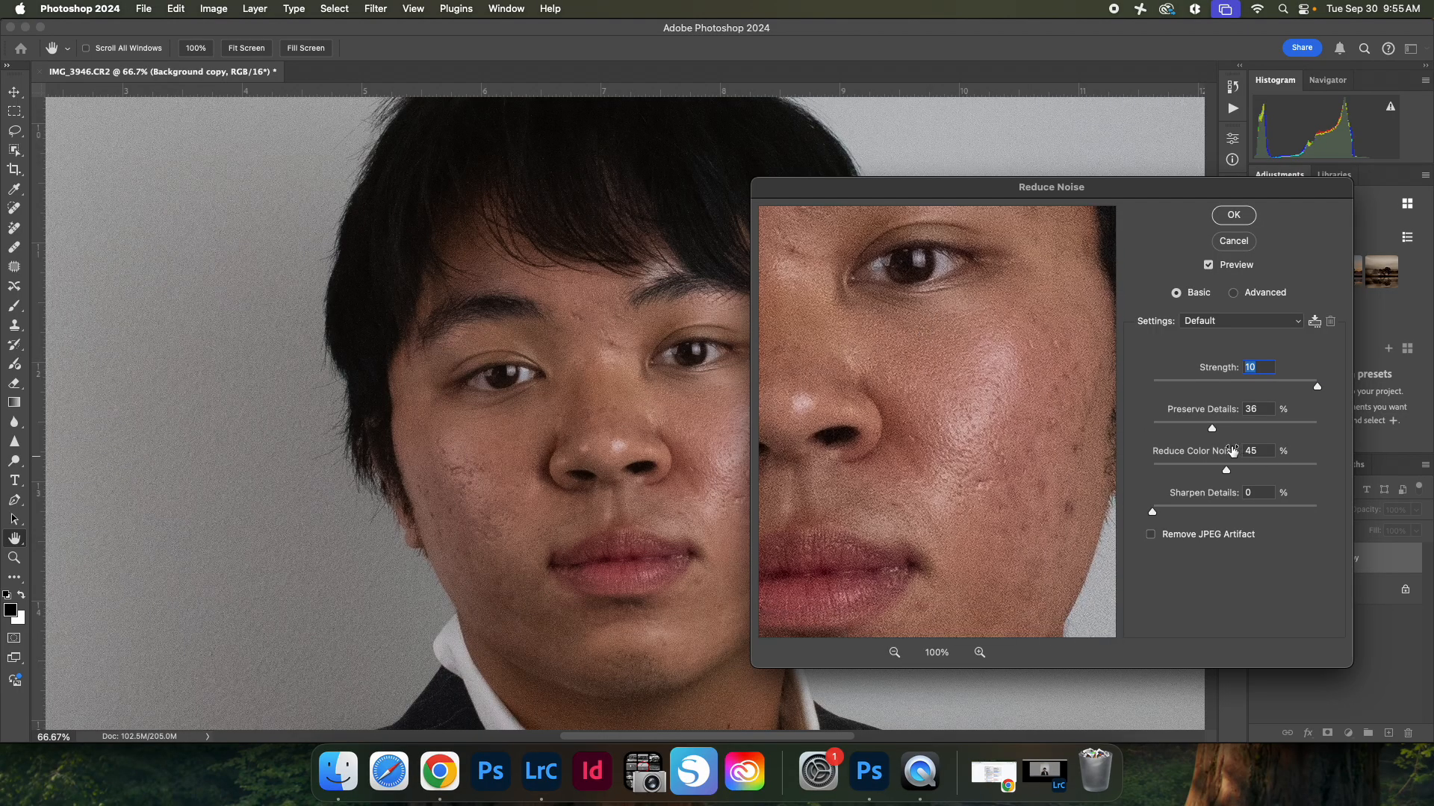
# Step: Reduce Preserve Details to 27%, checking the cheek in the preview
pyautogui.moveTo(1209, 430); pyautogui.dragTo(1198, 431)
pyautogui.moveTo(932, 354); pyautogui.dragTo(954, 393)
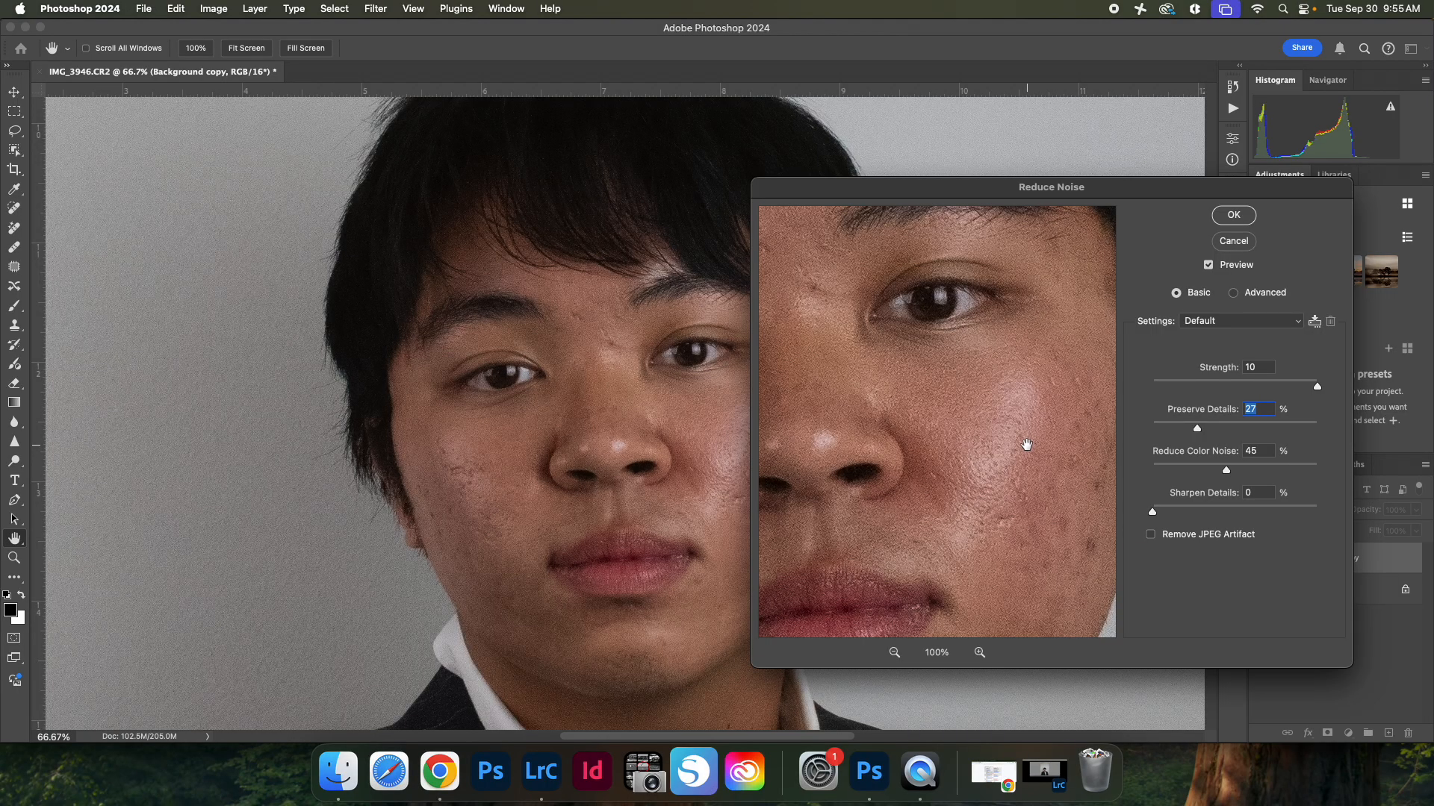
pyautogui.moveTo(1005, 435); pyautogui.dragTo(960, 396)
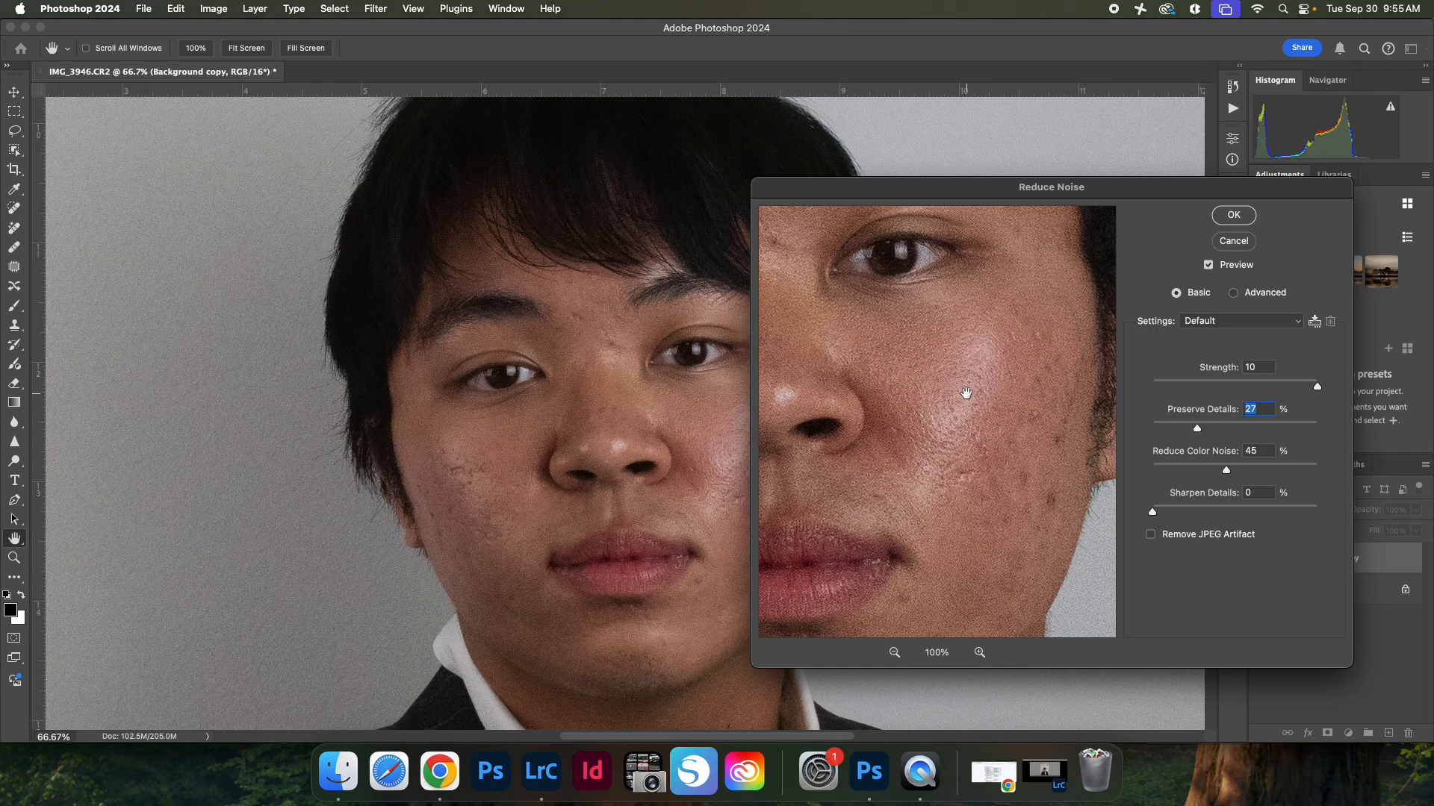
pyautogui.moveTo(965, 394); pyautogui.dragTo(963, 385)
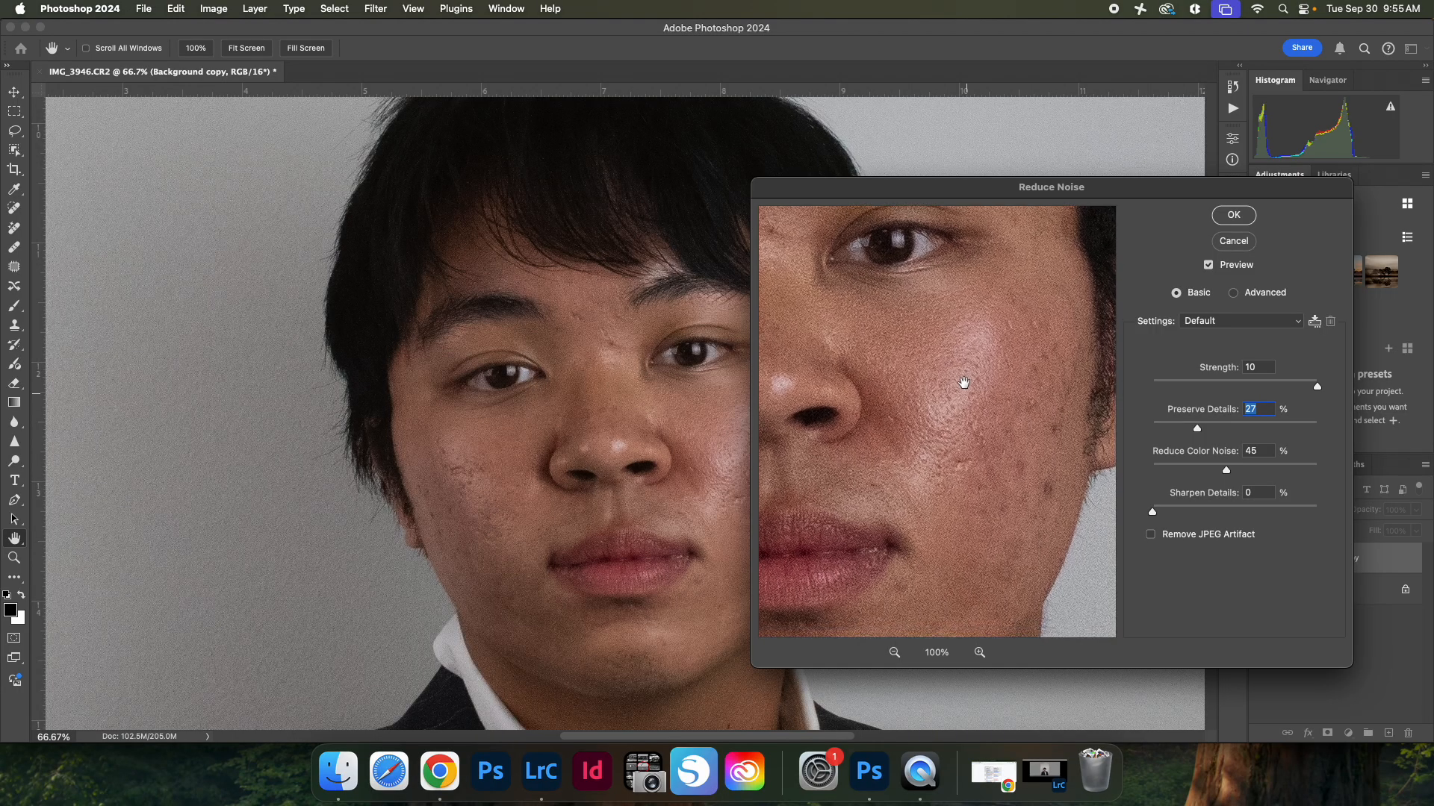
pyautogui.moveTo(964, 383); pyautogui.dragTo(962, 339)
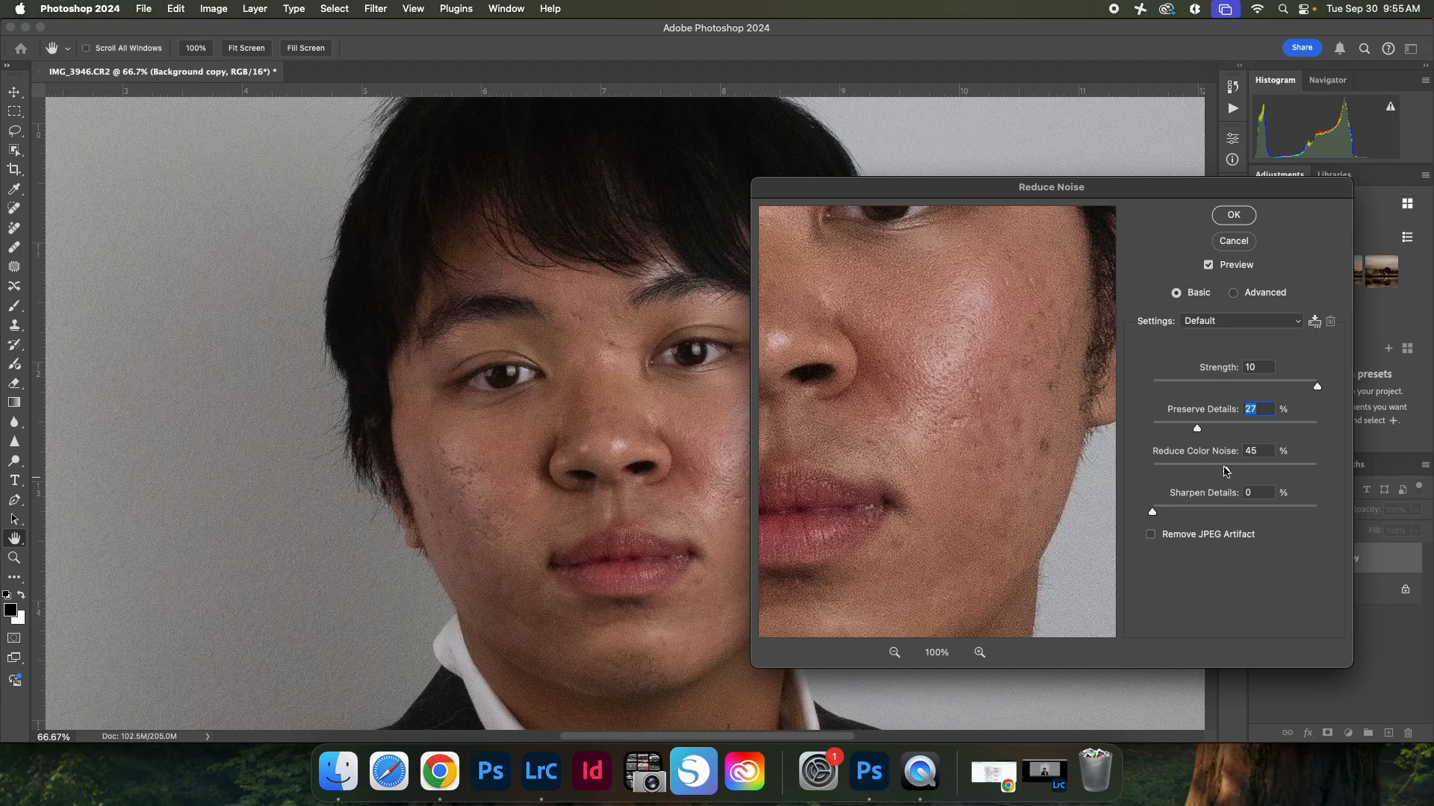
# Step: Set Preserve Details to 19% and apply the Reduce Noise filter
pyautogui.moveTo(1193, 428); pyautogui.dragTo(1184, 428)
pyautogui.moveTo(947, 410); pyautogui.dragTo(1050, 522)
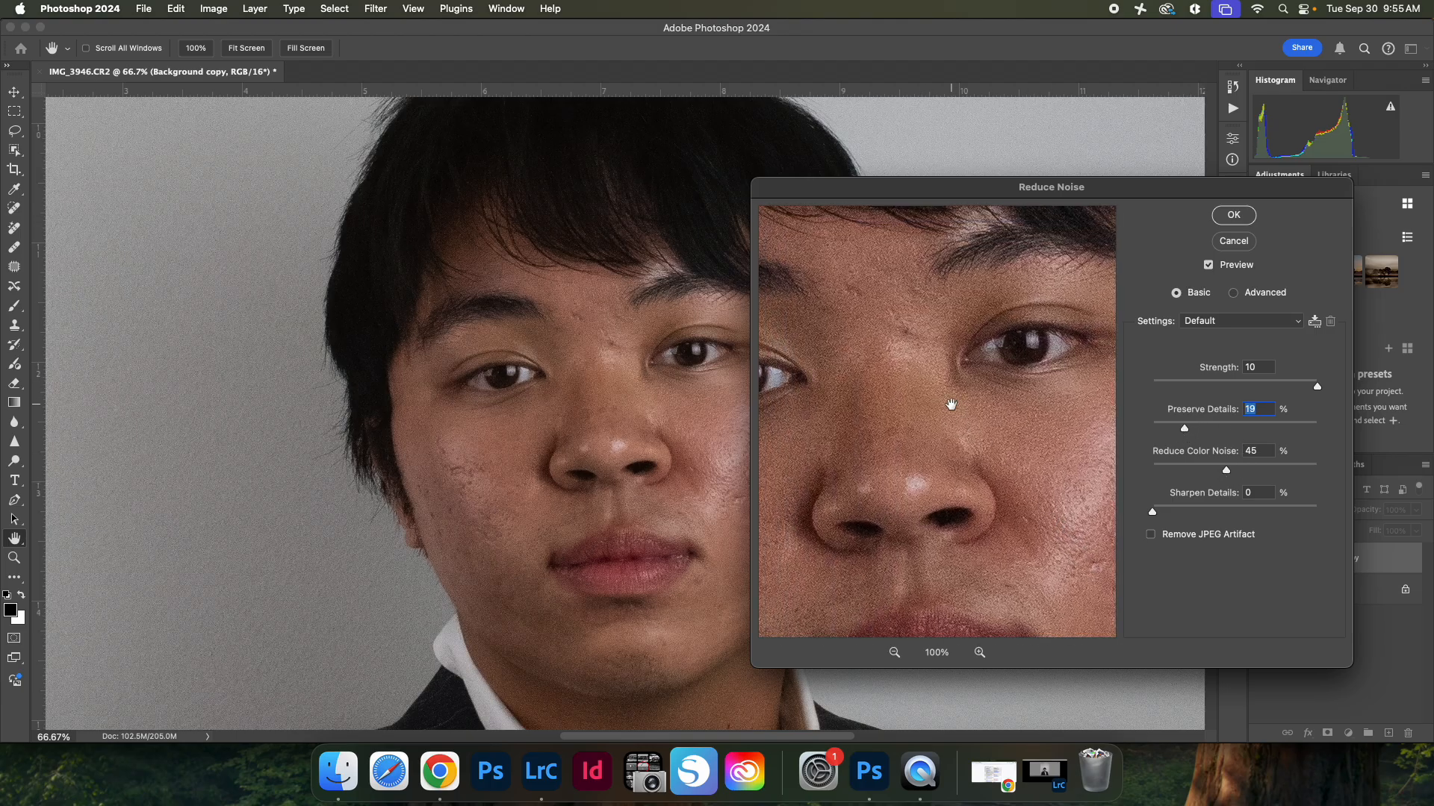
pyautogui.moveTo(950, 406); pyautogui.dragTo(985, 425)
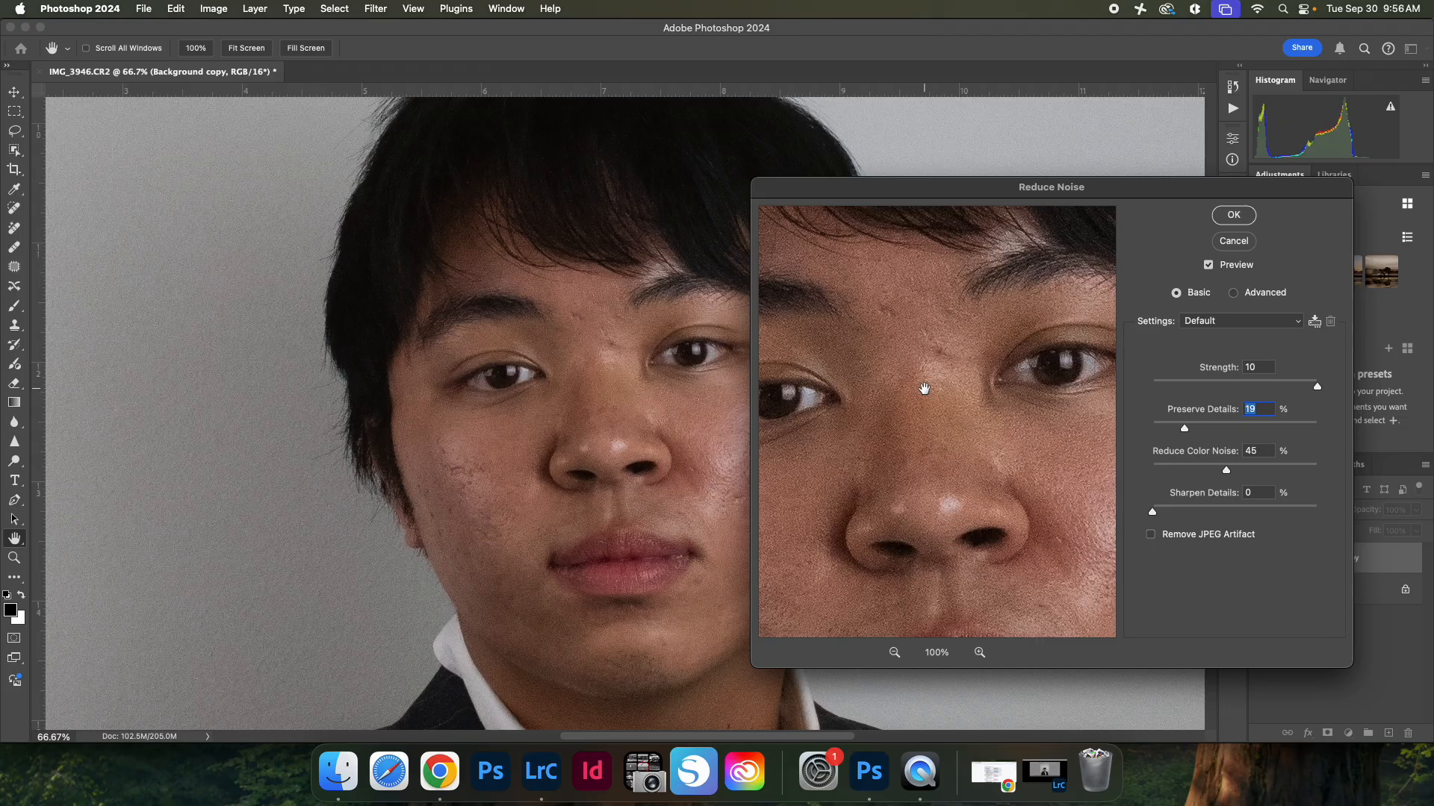
pyautogui.moveTo(922, 388); pyautogui.dragTo(929, 397)
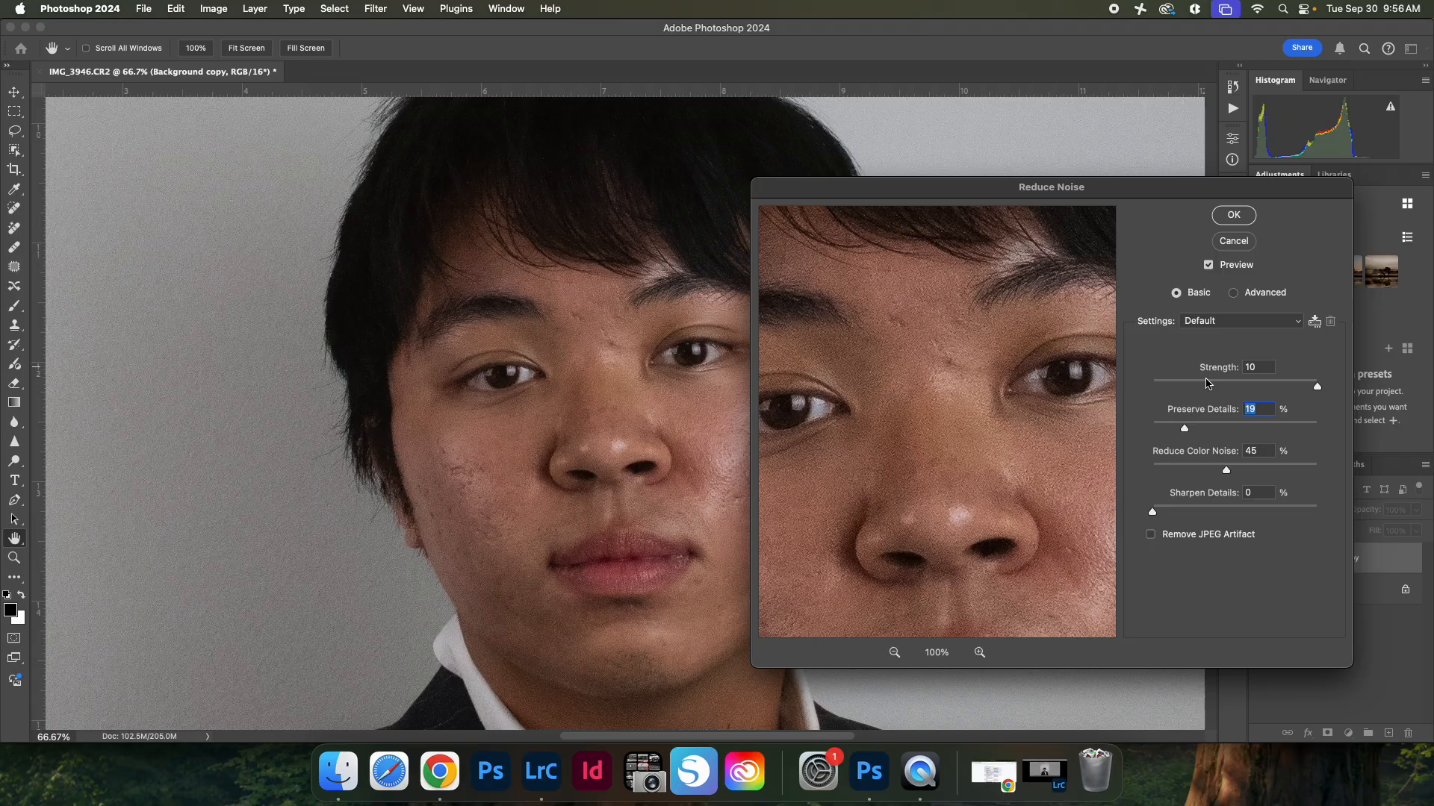
pyautogui.click(1235, 216)
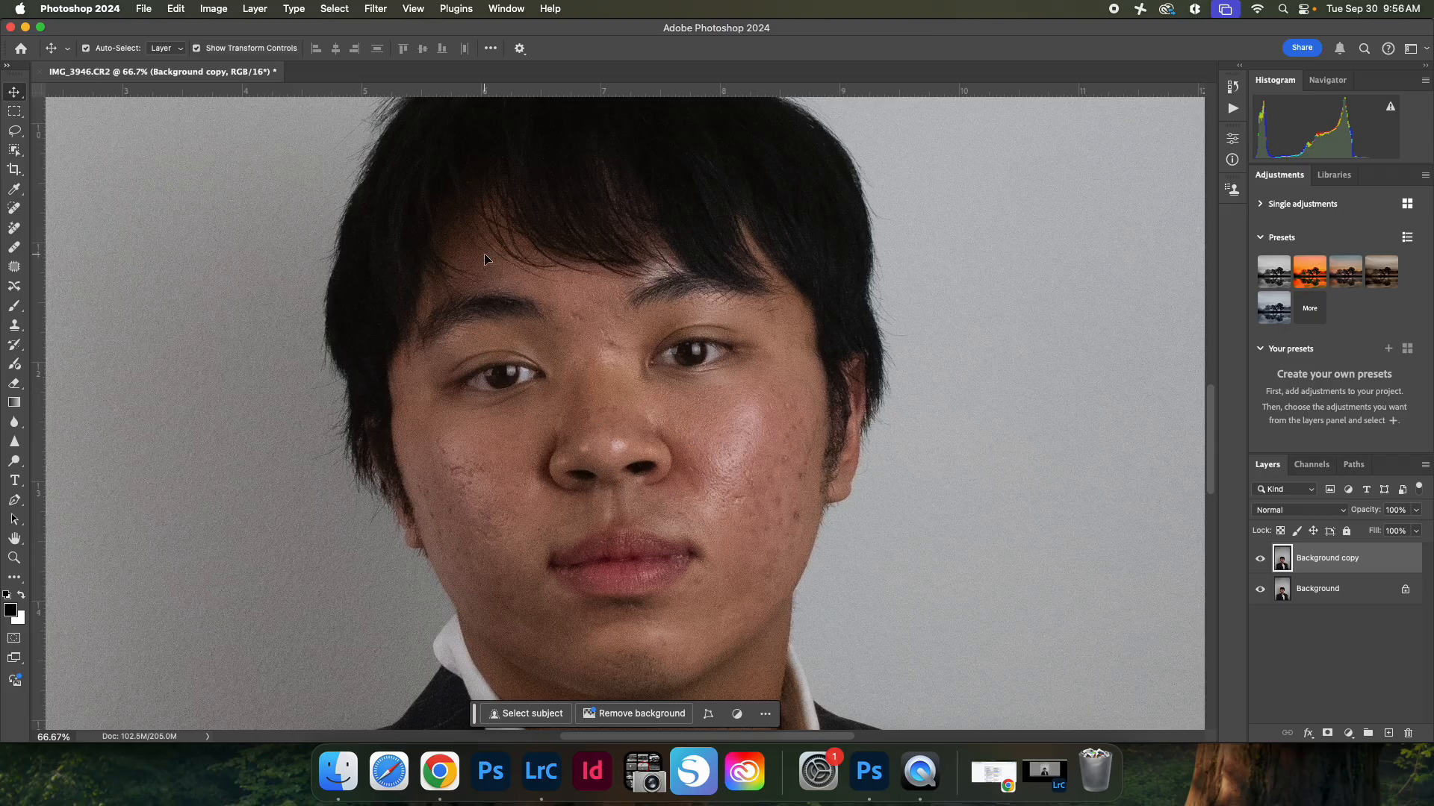
# Step: Open Gaussian Blur on the copy layer and try a radius of 3 pixels
pyautogui.click(375, 8)
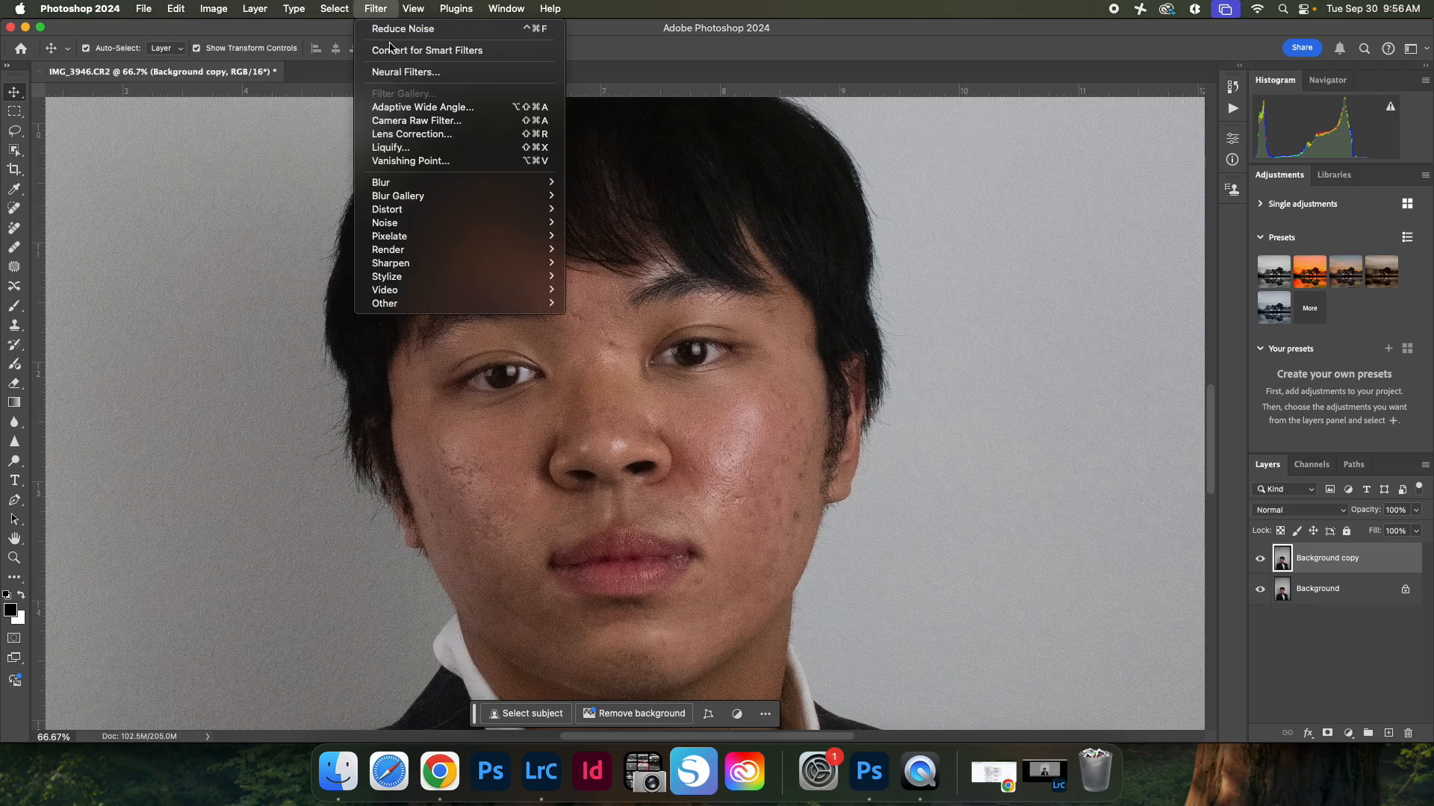
pyautogui.moveTo(448, 182)
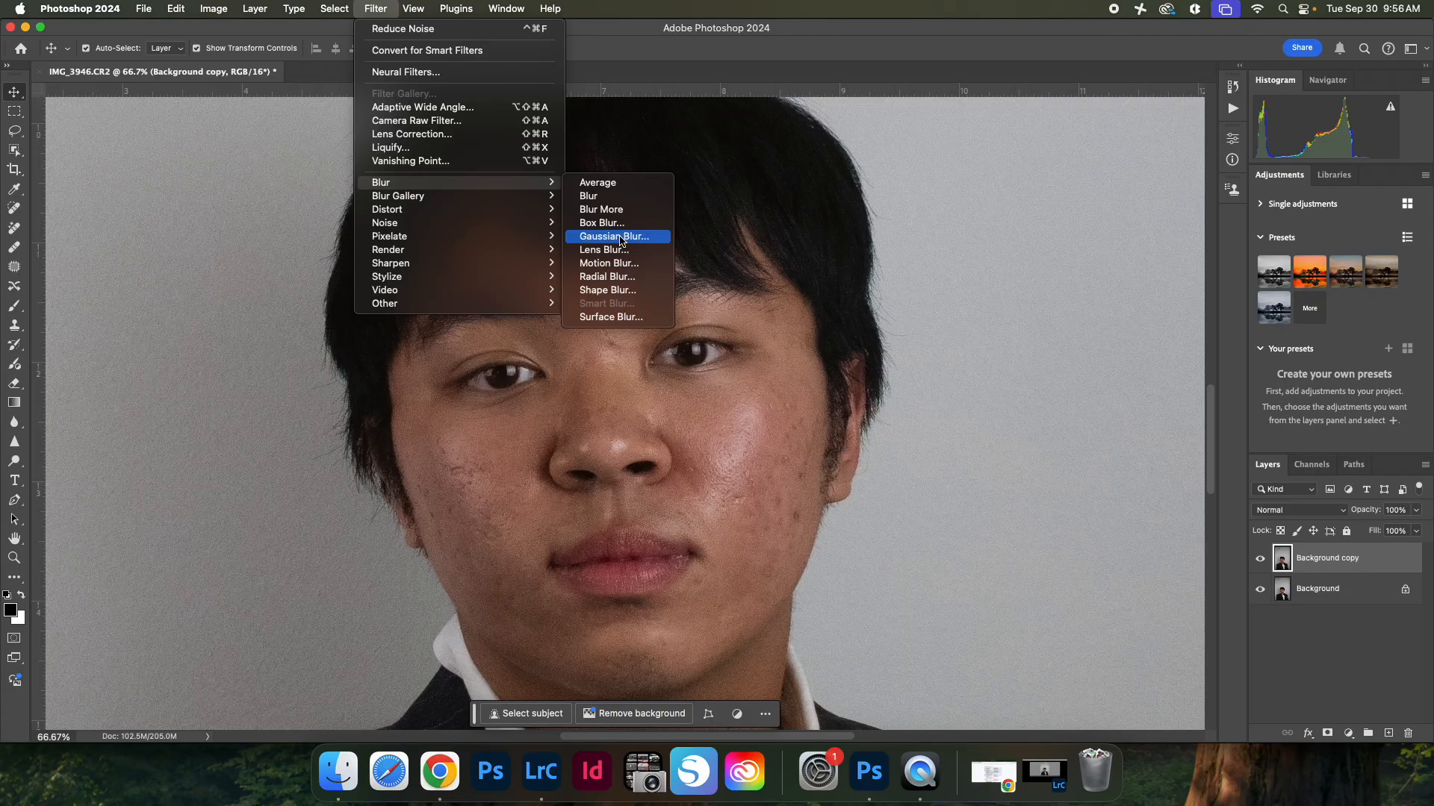
pyautogui.click(620, 238)
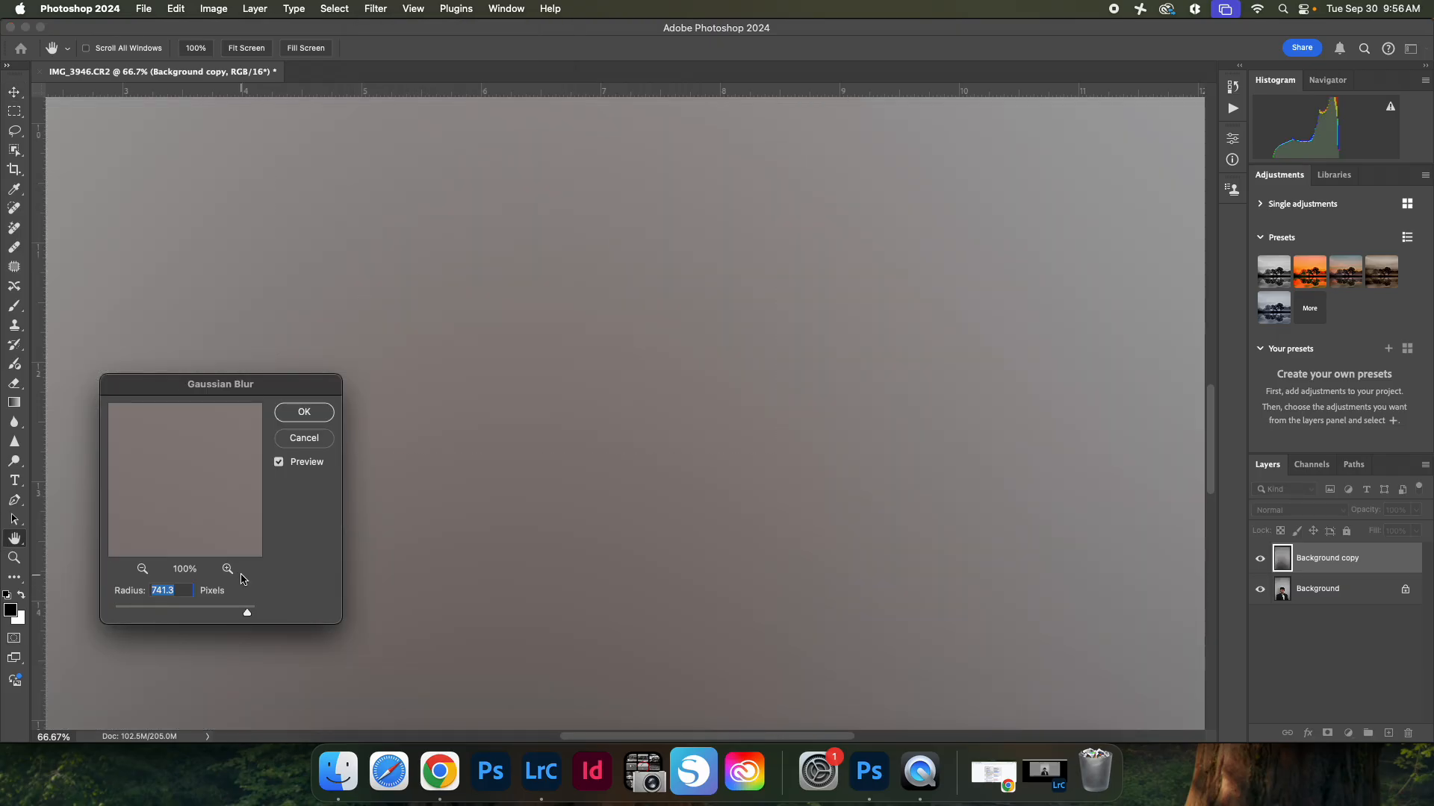
pyautogui.write('5')
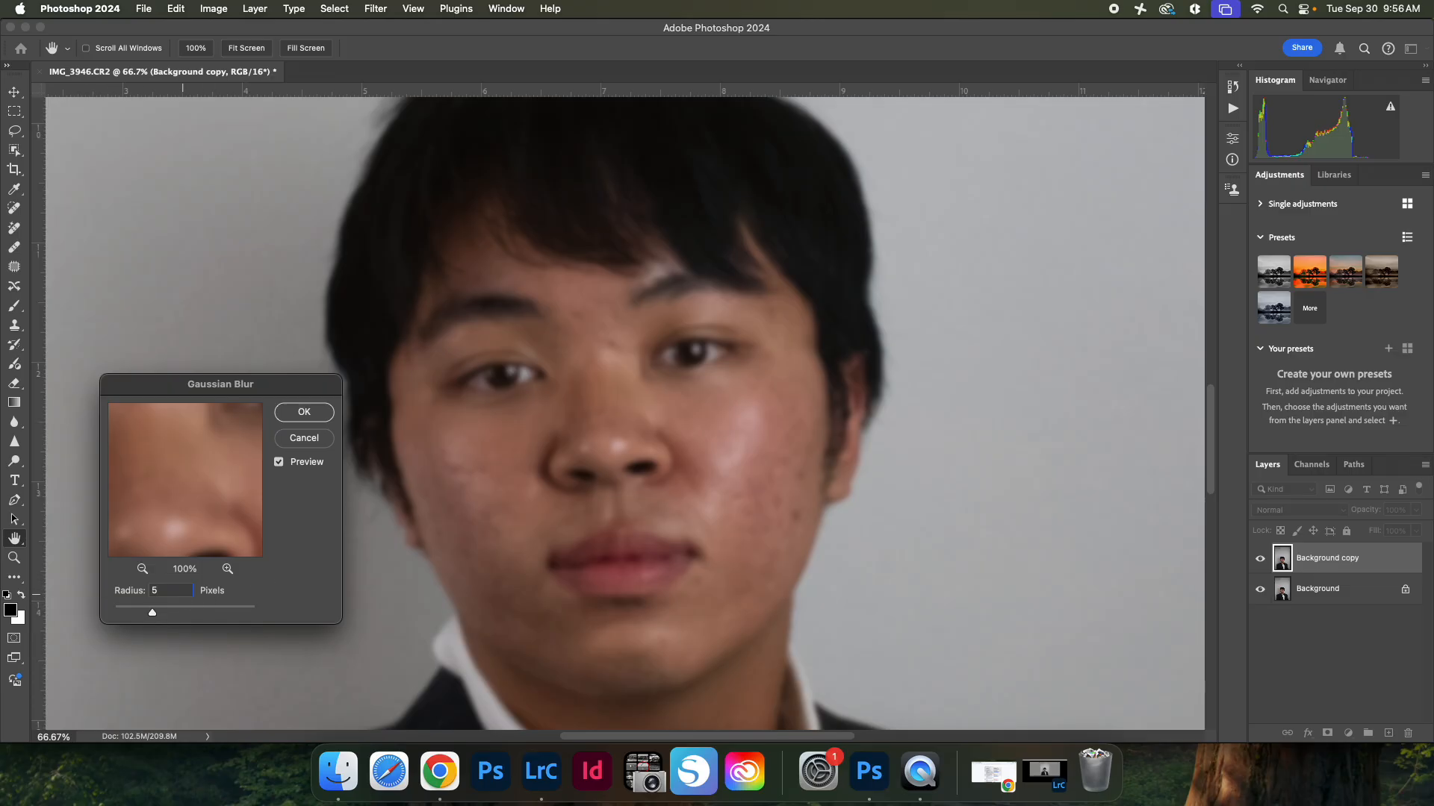
pyautogui.write('3')
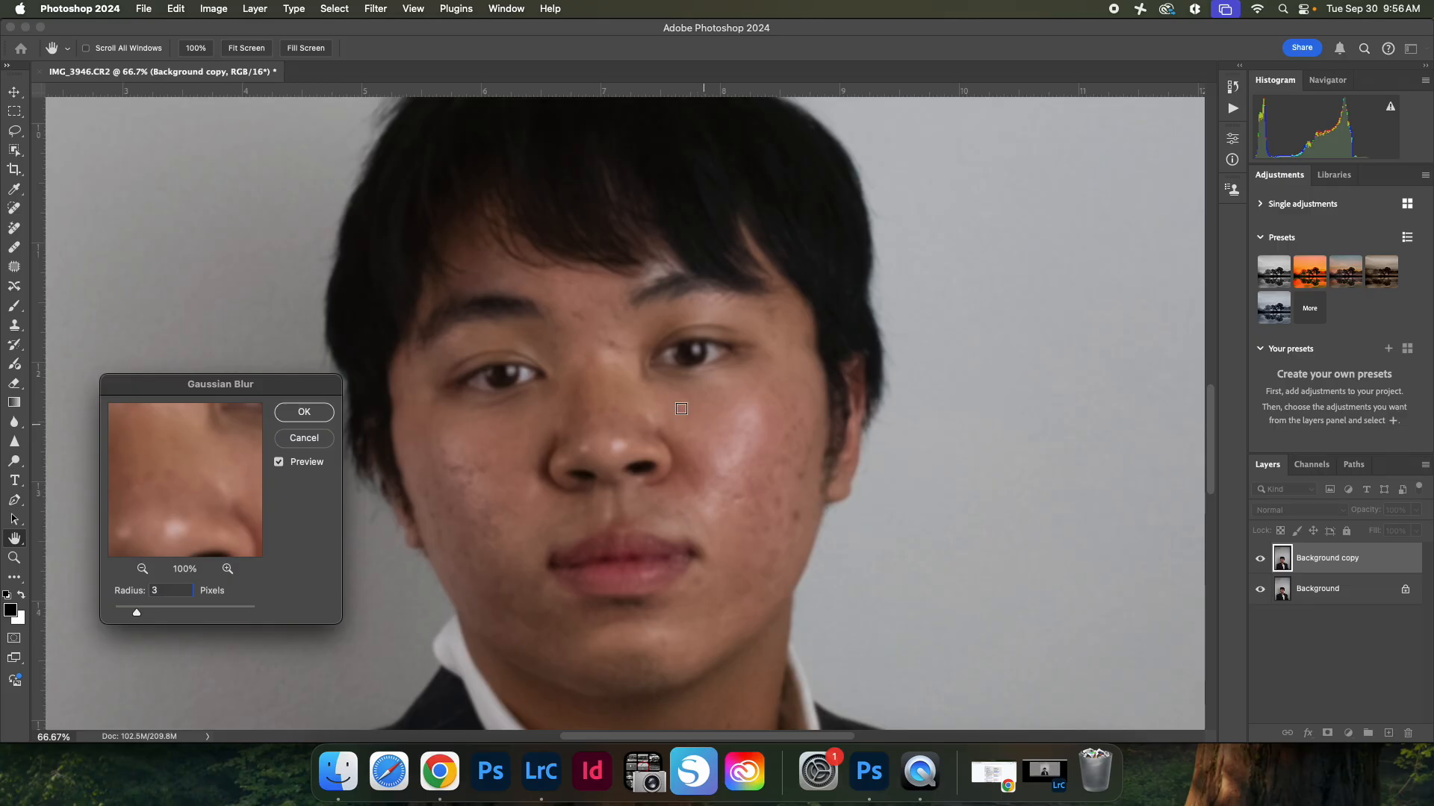
# Step: Try a 2.5-pixel Gaussian Blur radius, toggle the preview to compare, and cancel the blur
pyautogui.click(279, 463)
pyautogui.click(280, 463)
pyautogui.click(279, 463)
pyautogui.write('2.5')
pyautogui.press('super+plus')
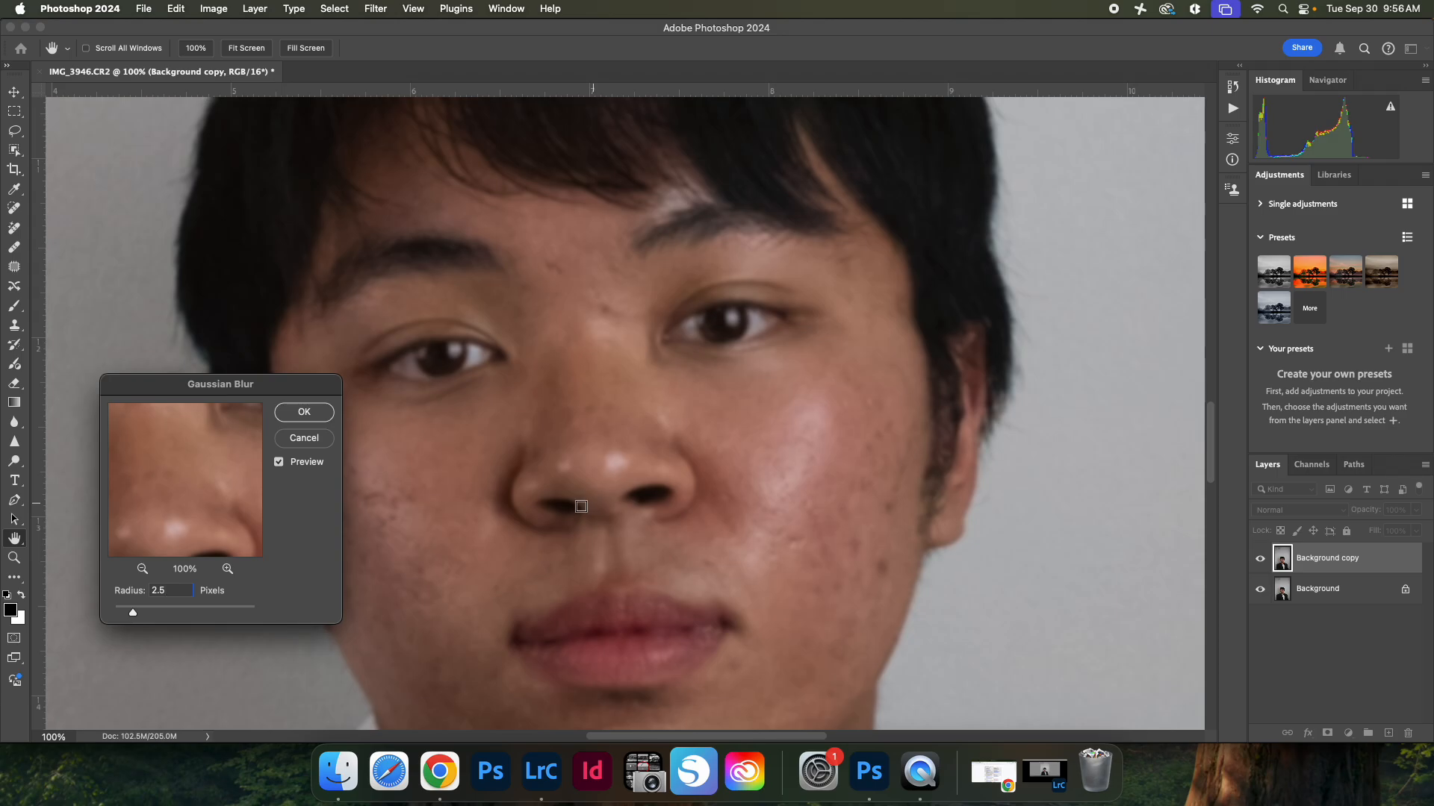
pyautogui.click(278, 463)
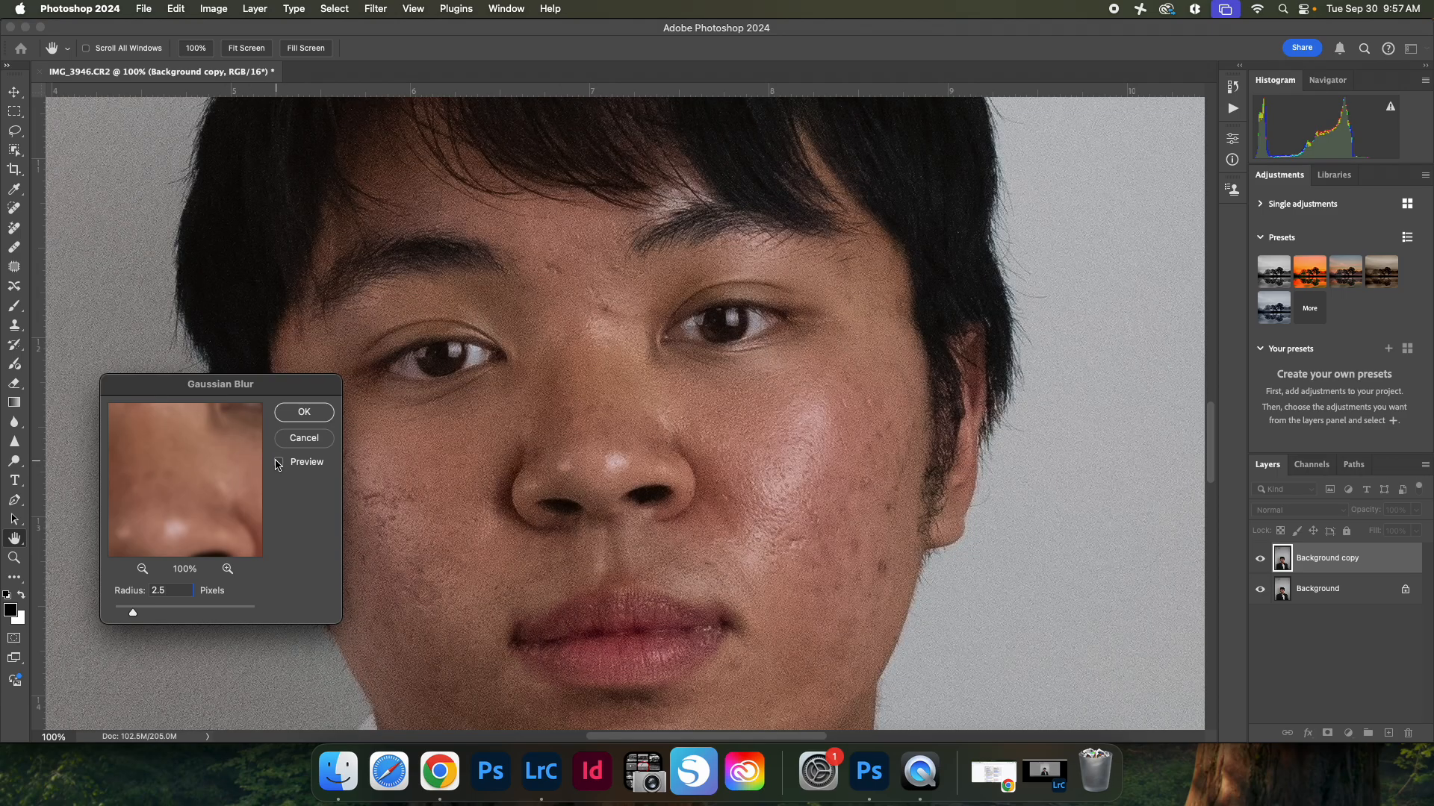
pyautogui.click(279, 463)
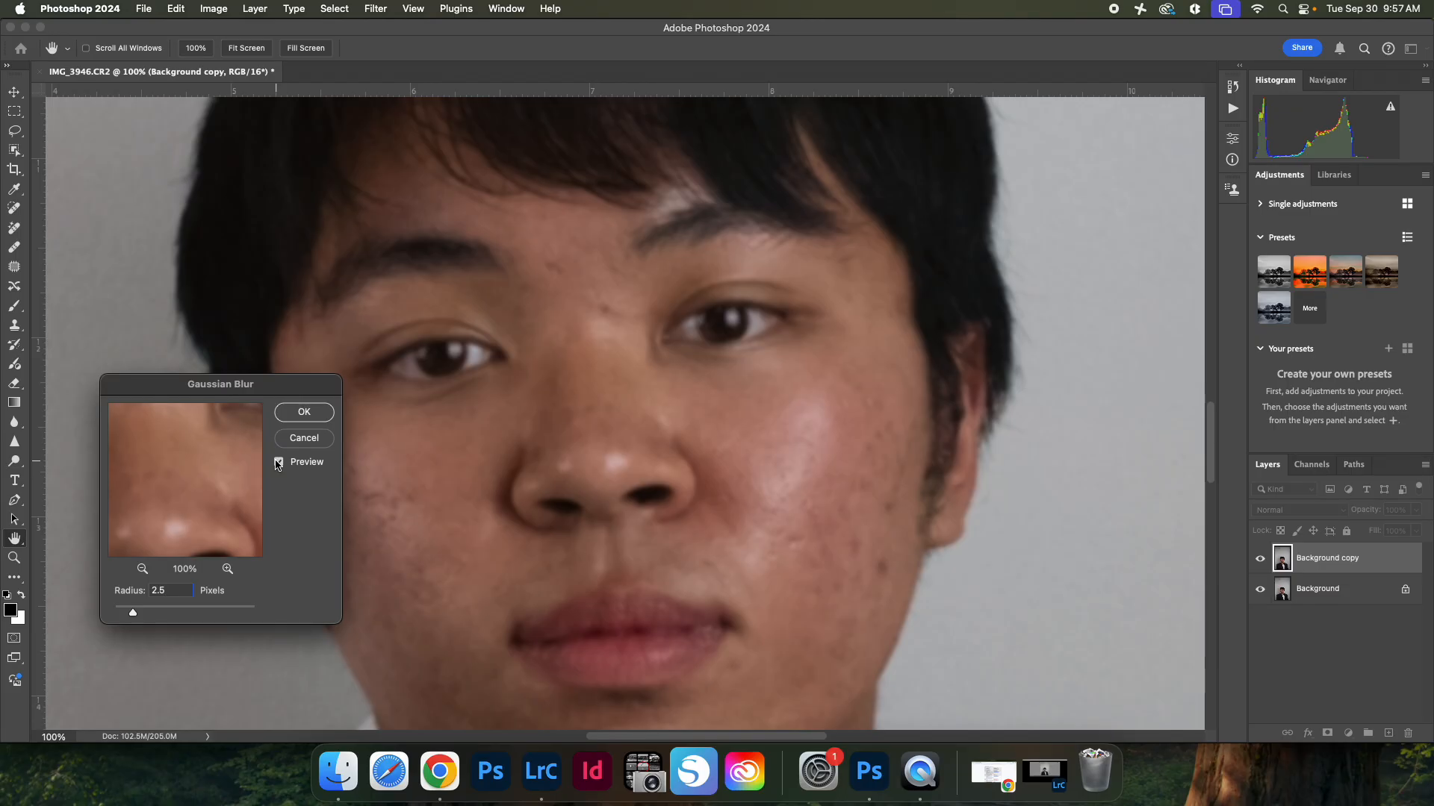
pyautogui.press('Escape')
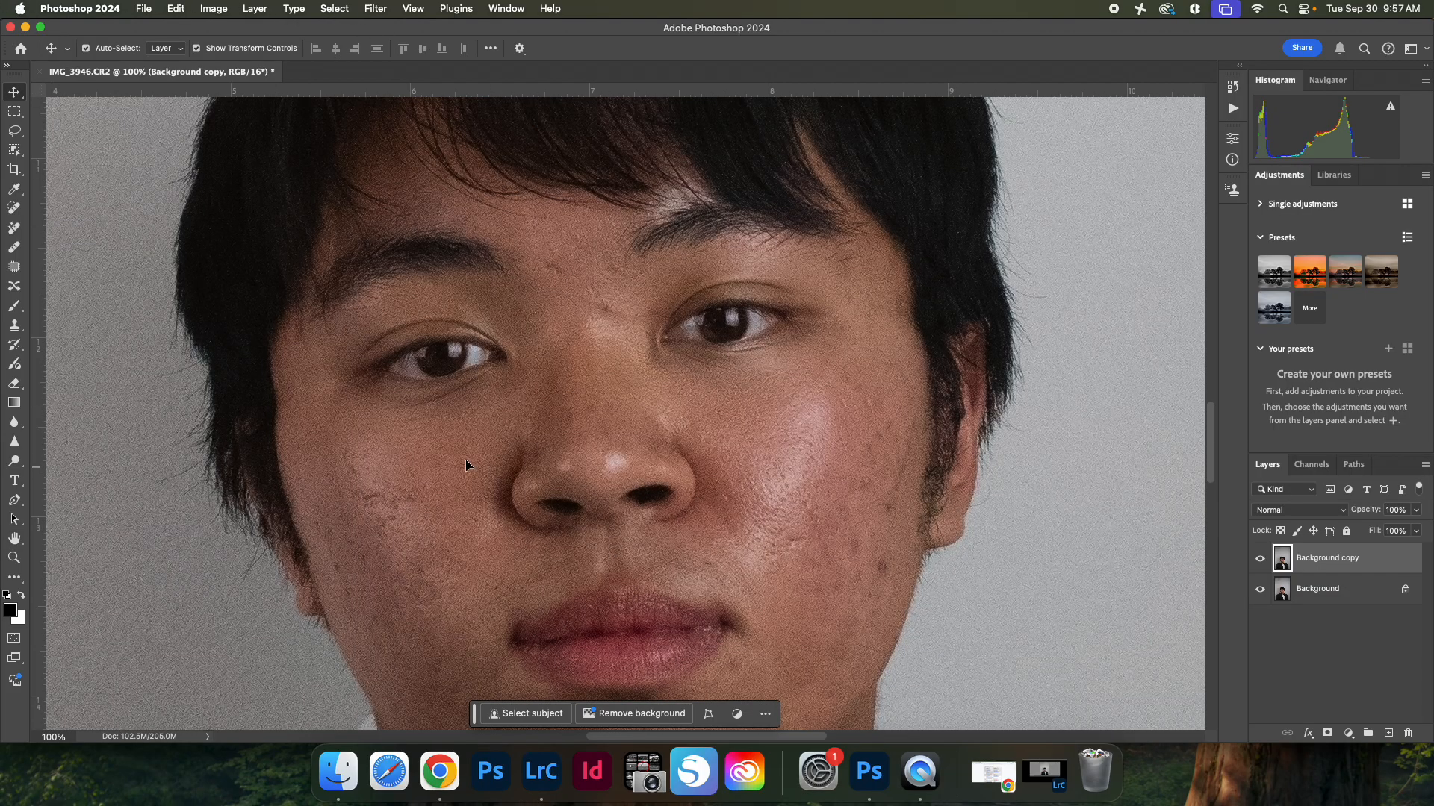
# Step: Open Color Range and sample the skin tone on the right cheek
pyautogui.click(334, 9)
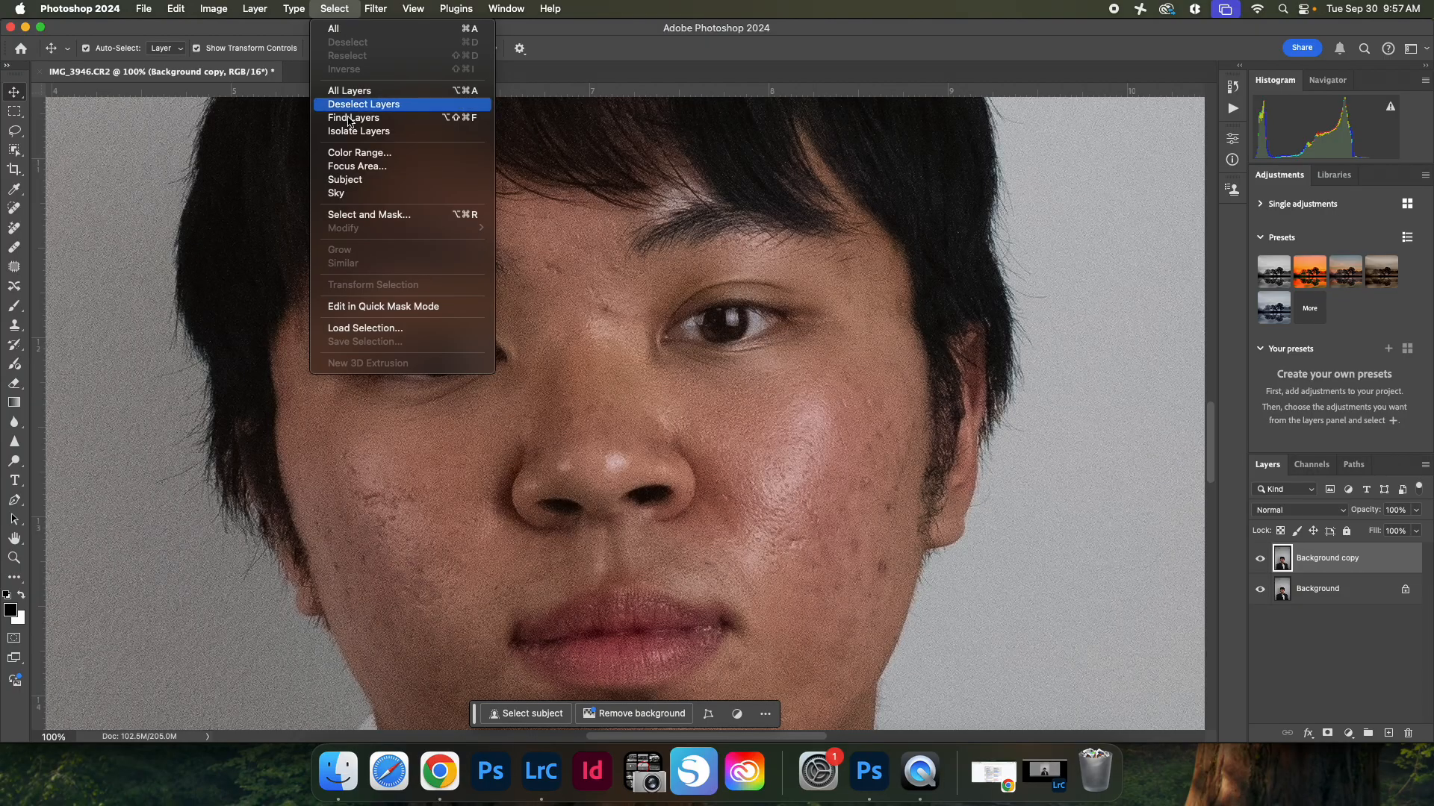
pyautogui.click(365, 157)
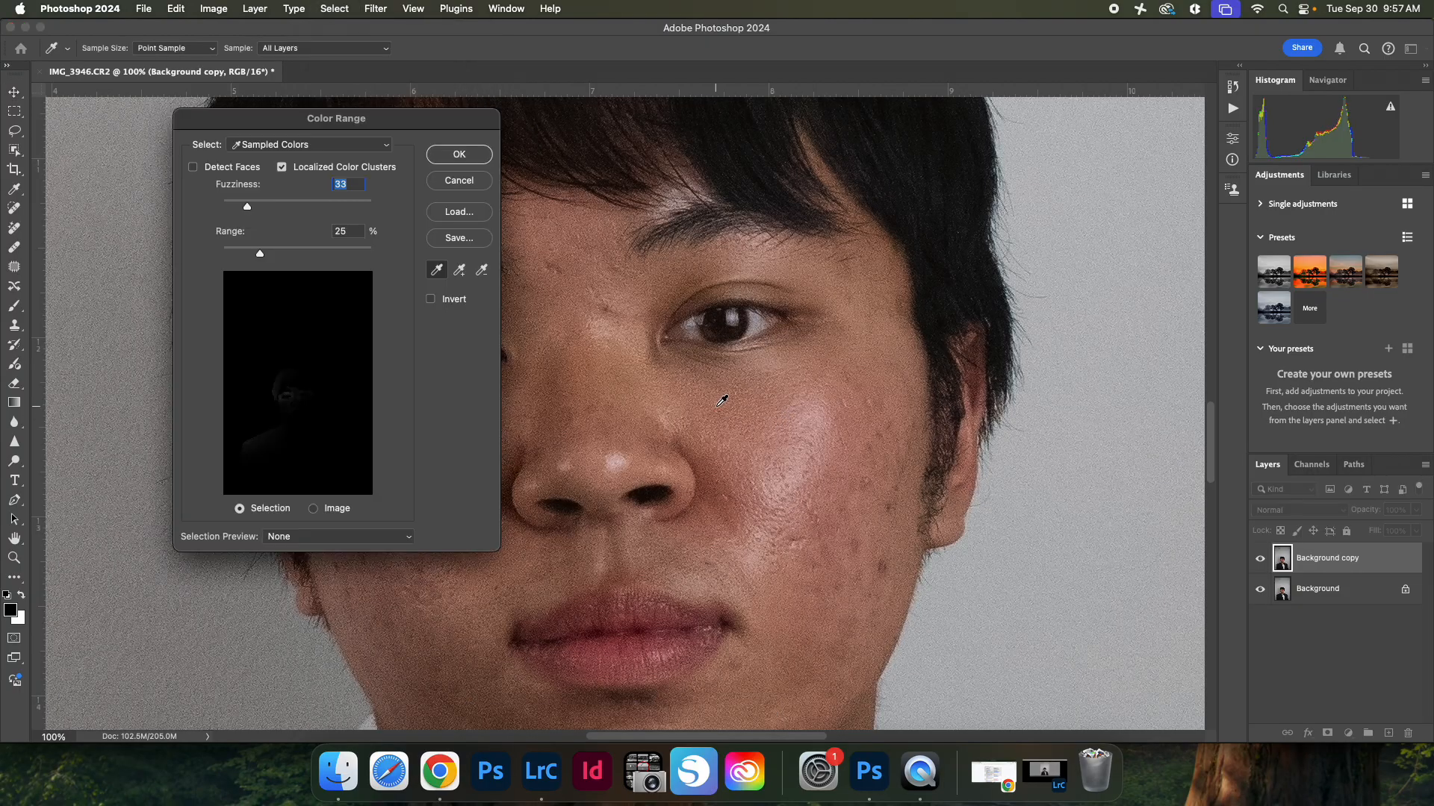
pyautogui.click(722, 401)
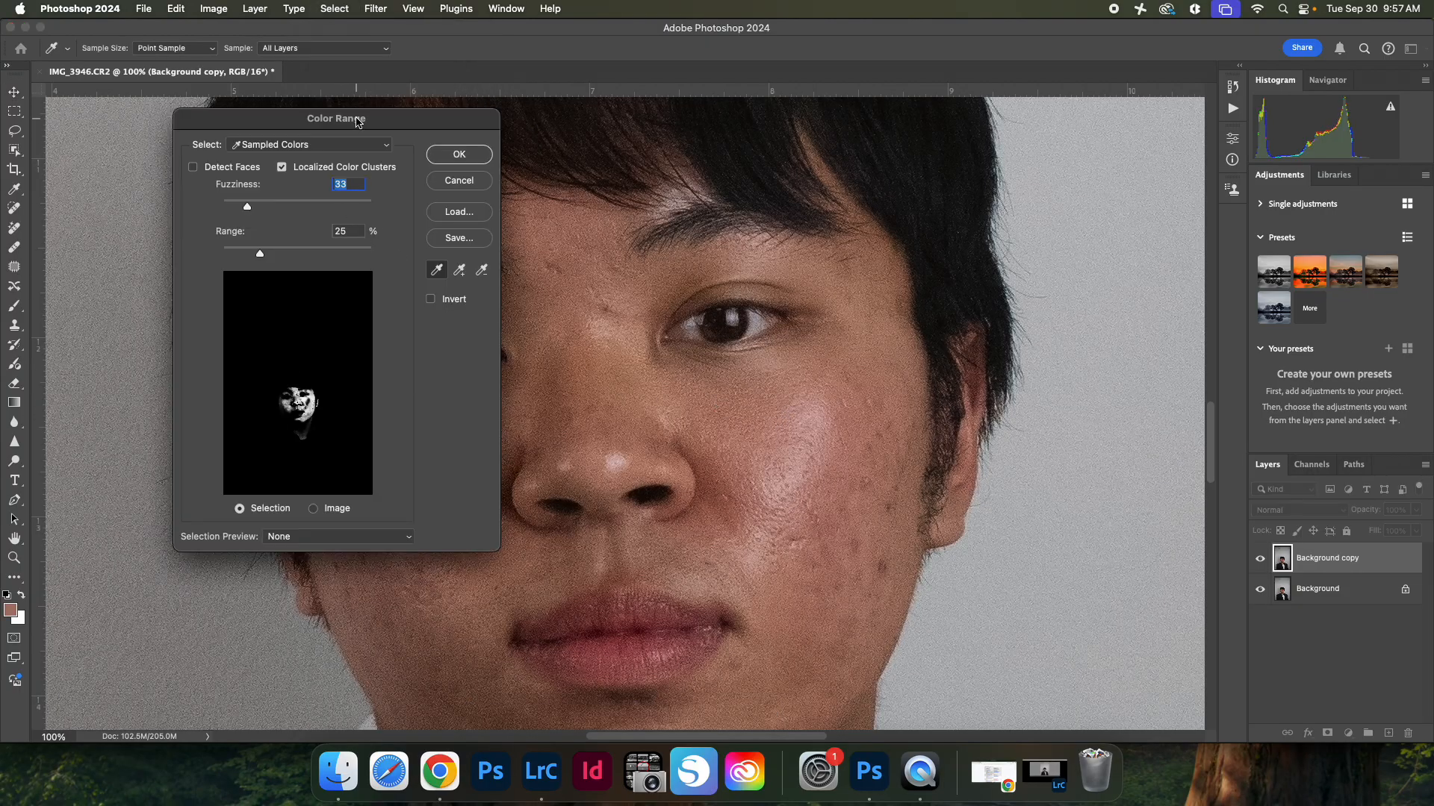
pyautogui.moveTo(357, 121); pyautogui.dragTo(1132, 163)
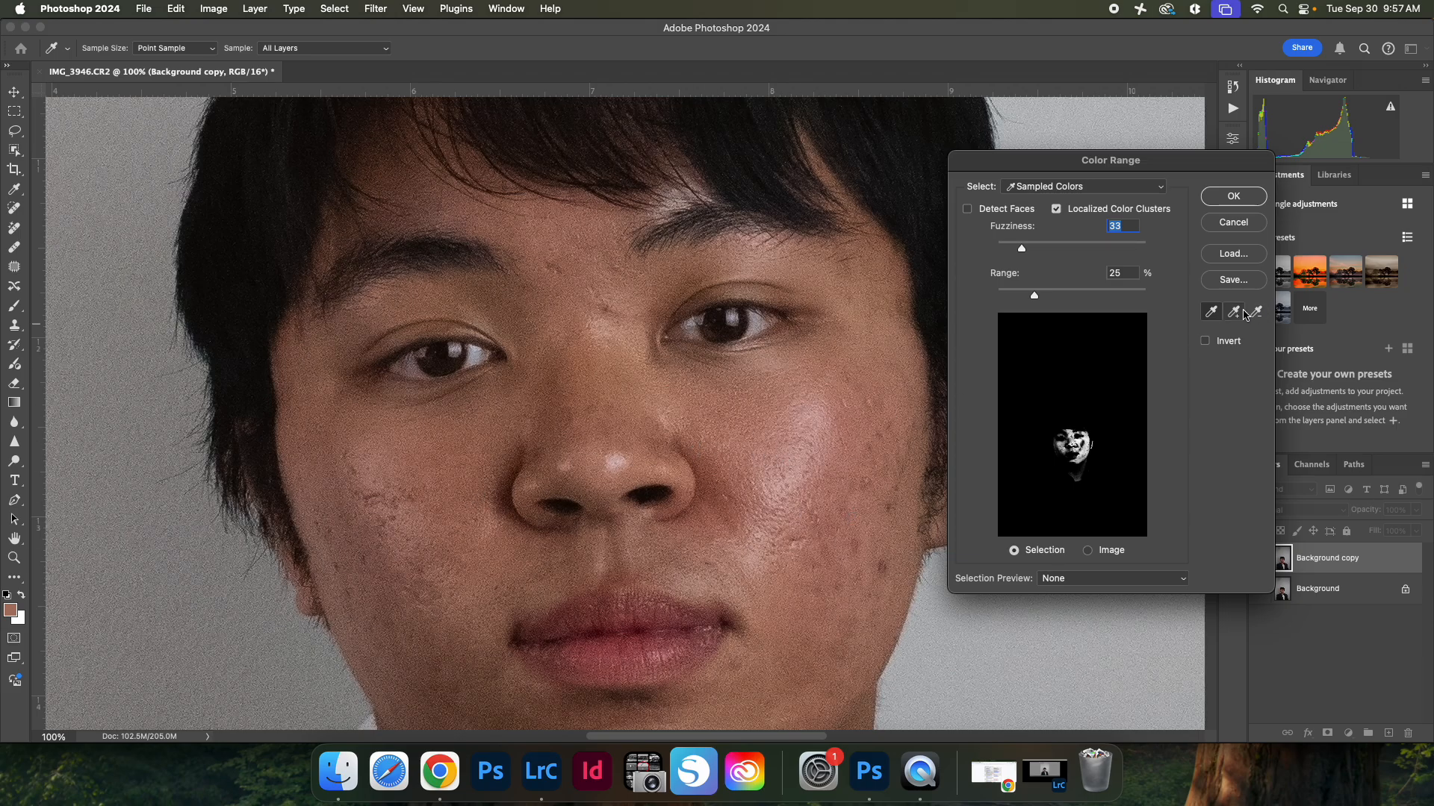
# Step: With the Add to Sample eyedropper, add skin samples from the left cheek, beside the nose, chin, right cheek and forehead
pyautogui.click(1242, 312)
pyautogui.click(384, 459)
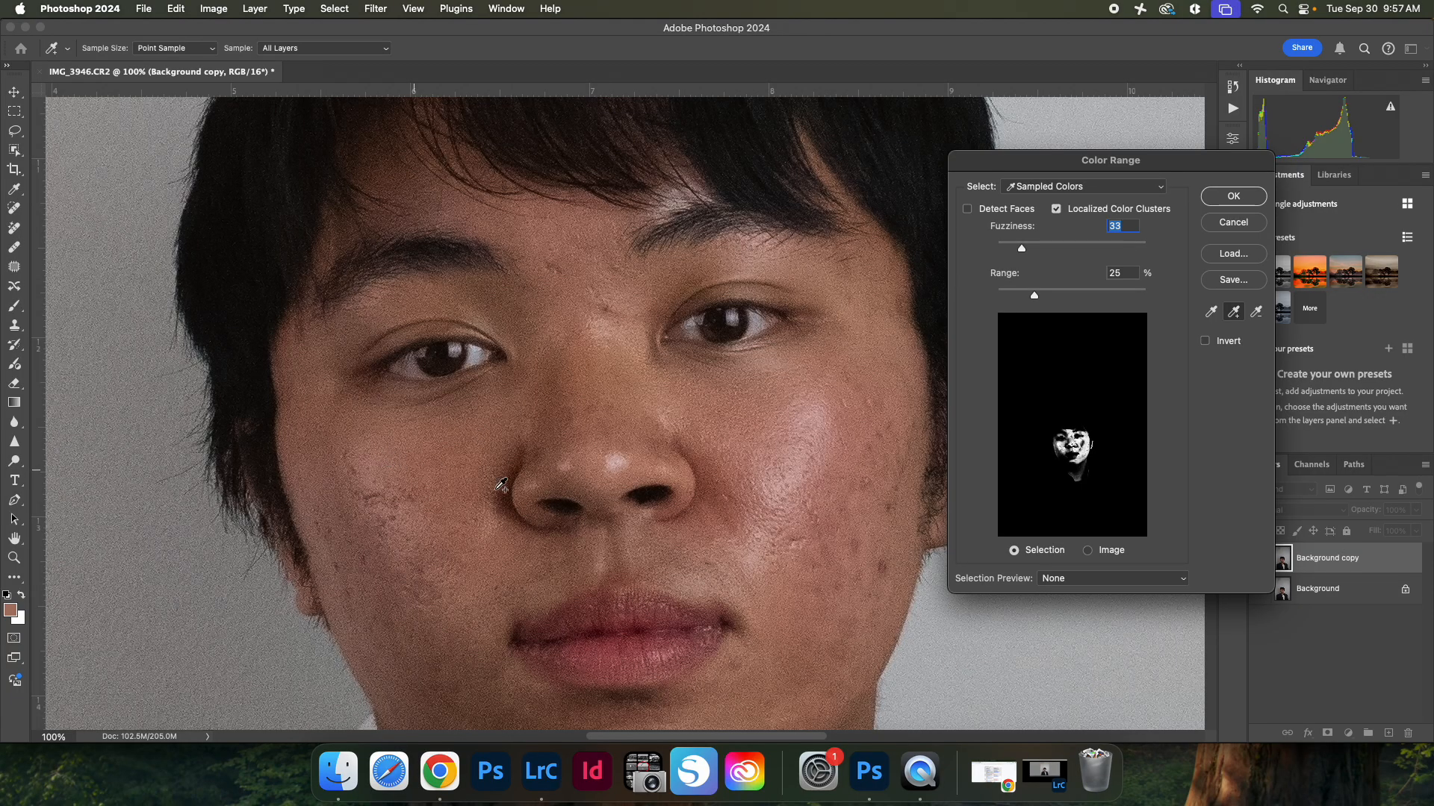
pyautogui.click(493, 545)
pyautogui.click(471, 640)
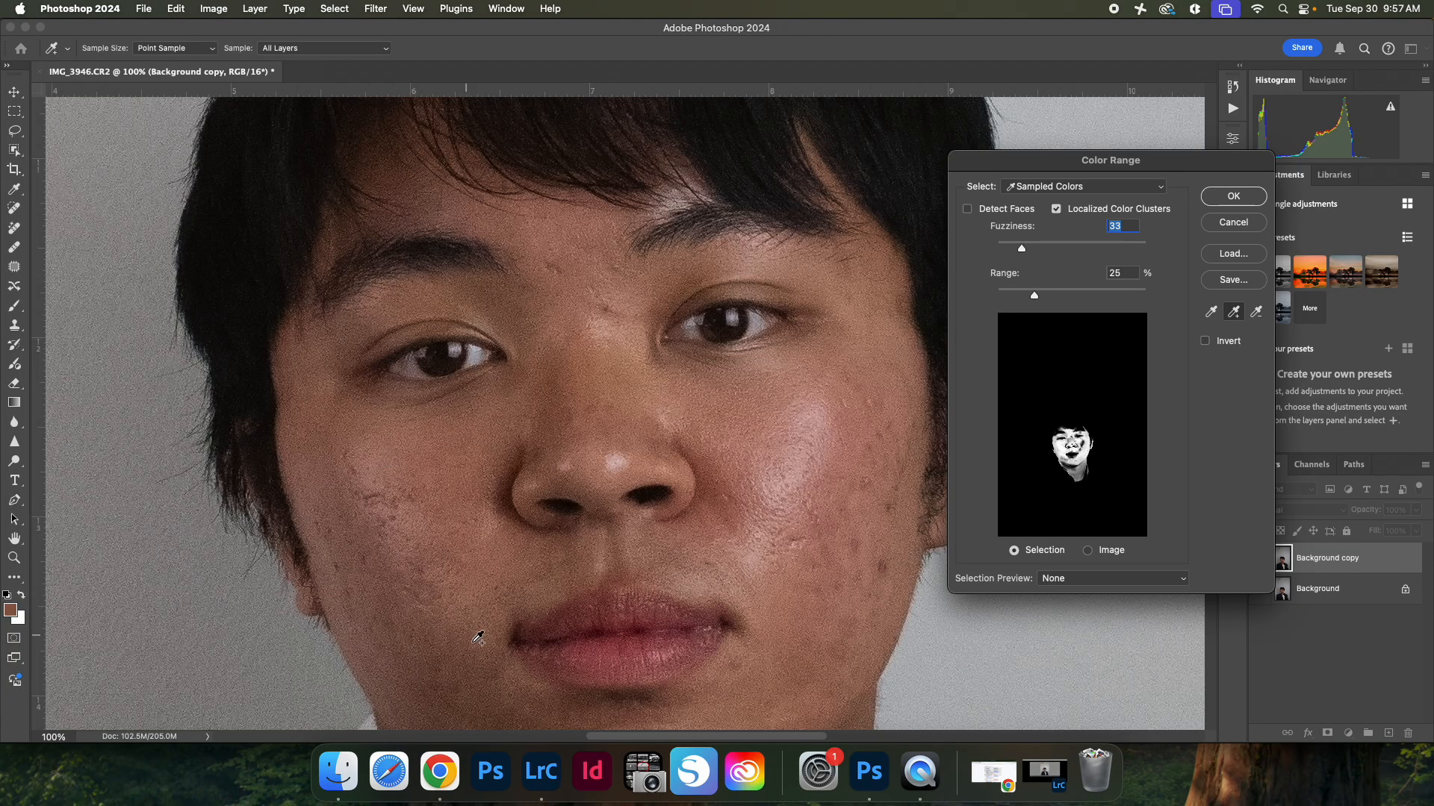
pyautogui.click(506, 715)
pyautogui.click(800, 410)
pyautogui.click(458, 201)
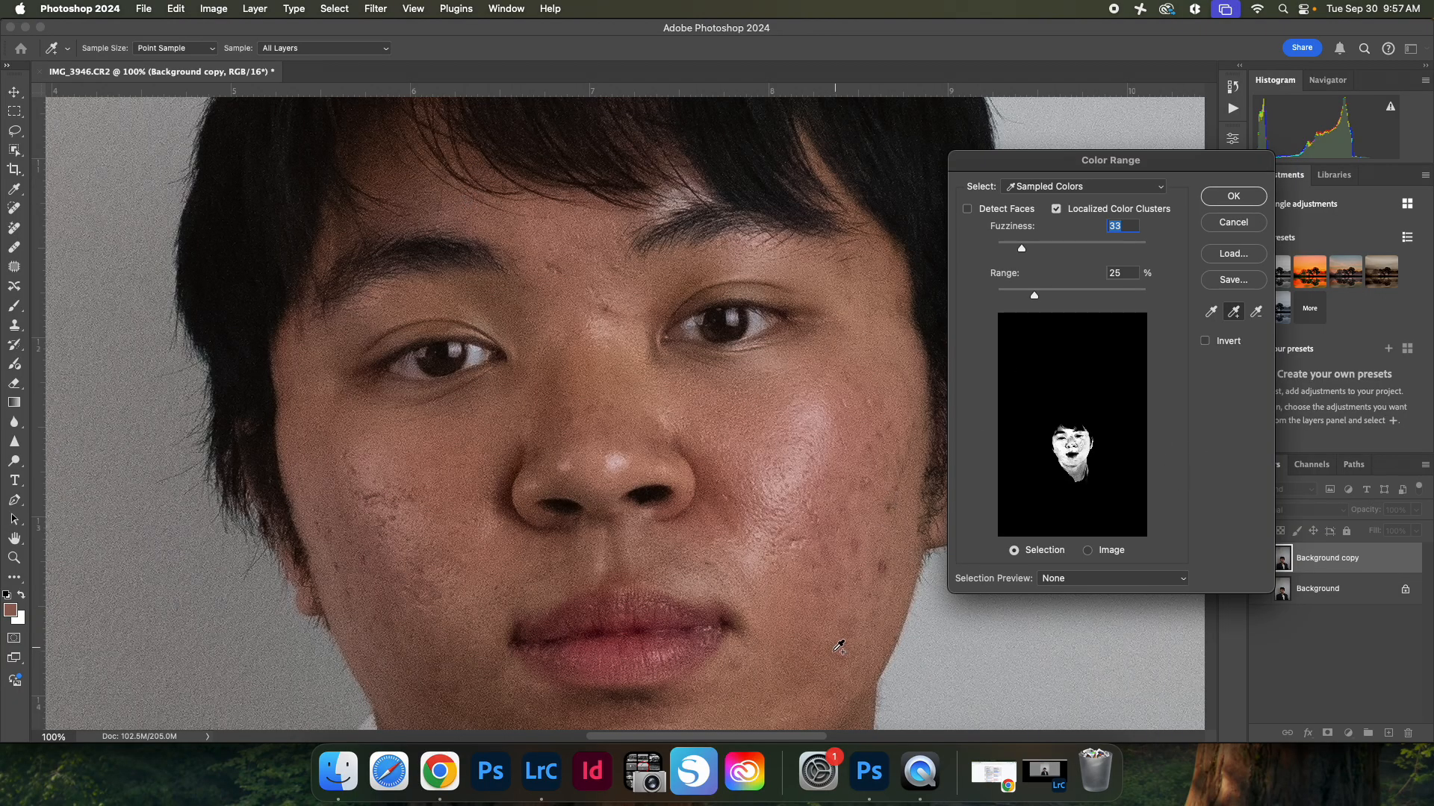
# Step: Add a skin sample from the neck below the jaw to the Color Range selection
pyautogui.scroll(-10, 837, 646)
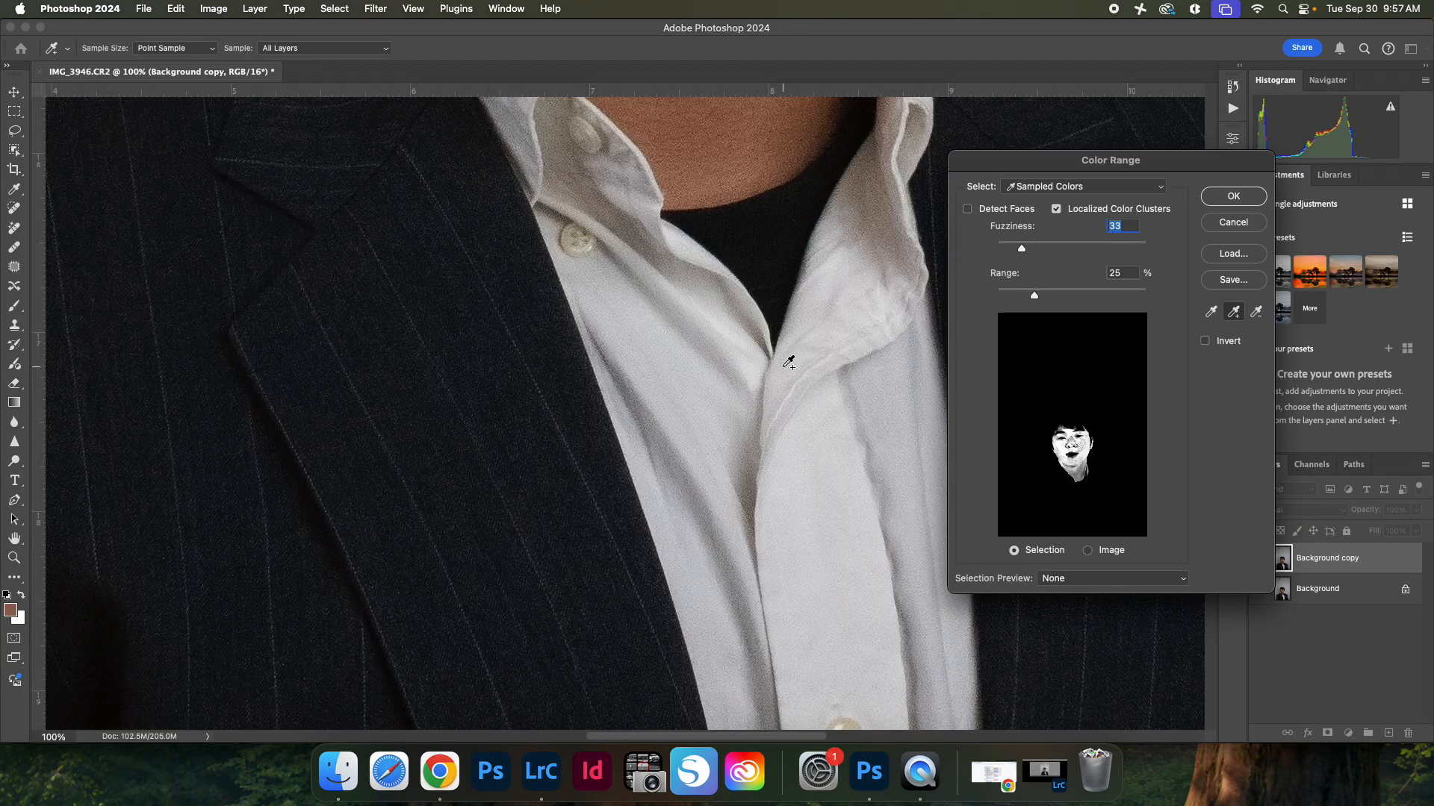
pyautogui.scroll(-5, 793, 311)
pyautogui.scroll(4, 793, 310)
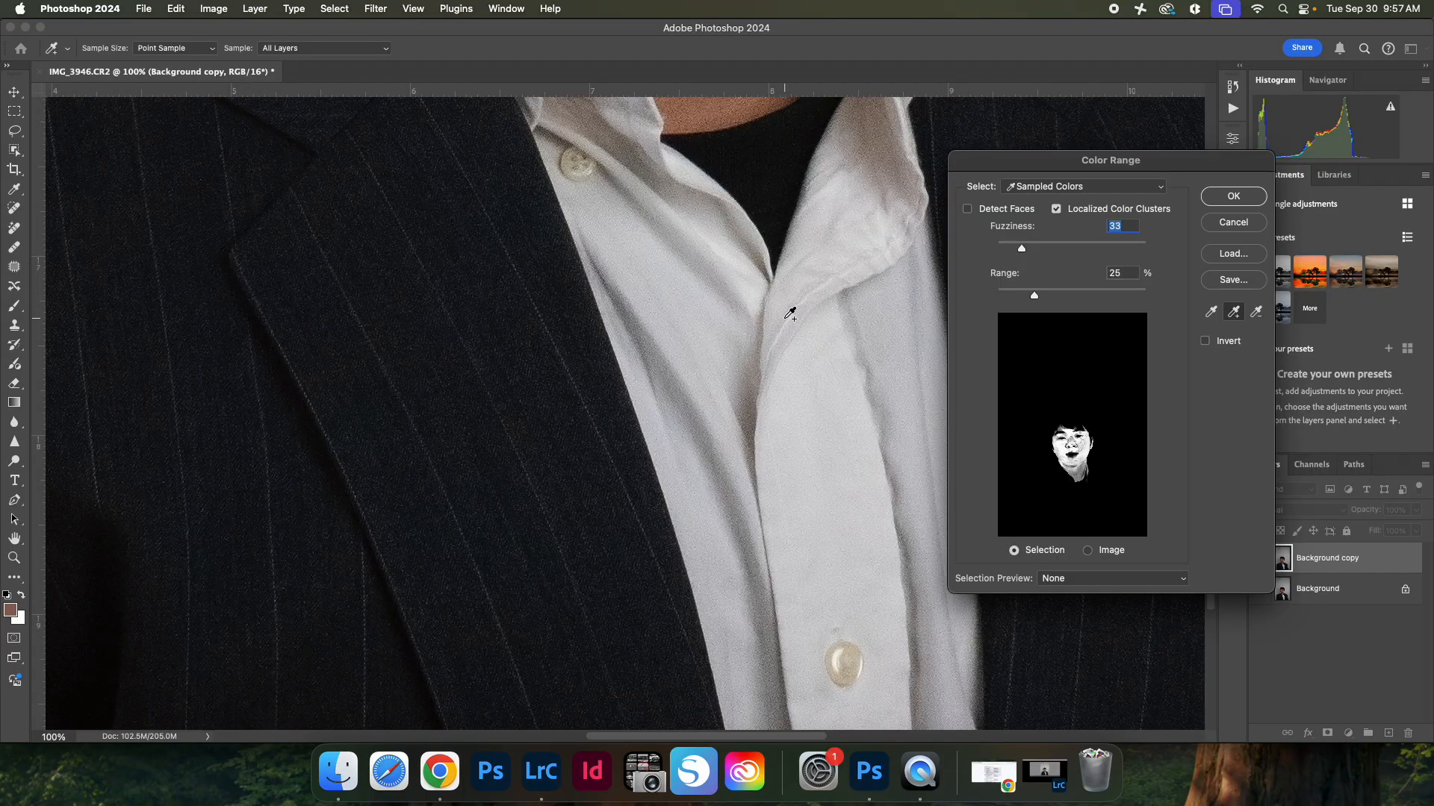
pyautogui.scroll(10, 789, 312)
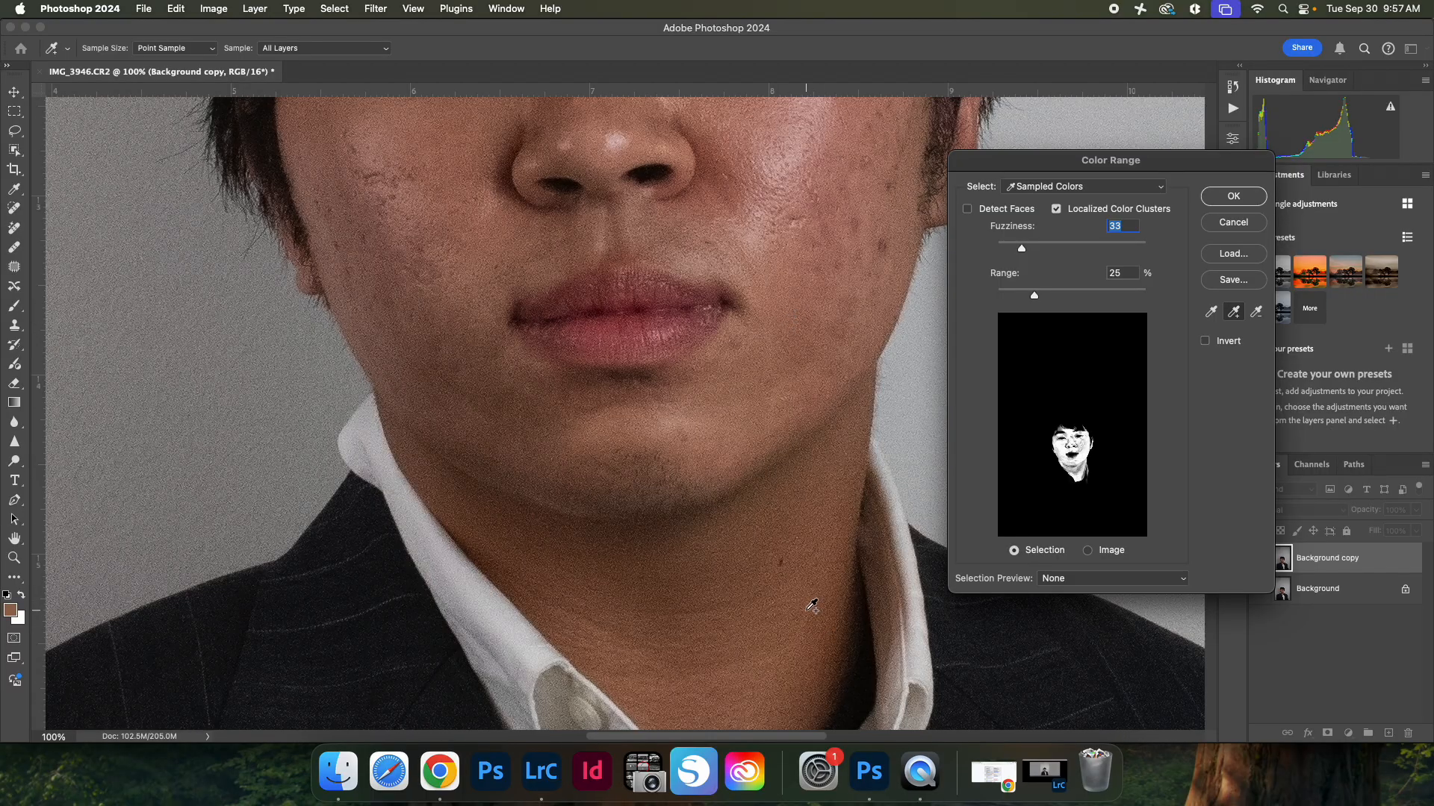
pyautogui.click(783, 600)
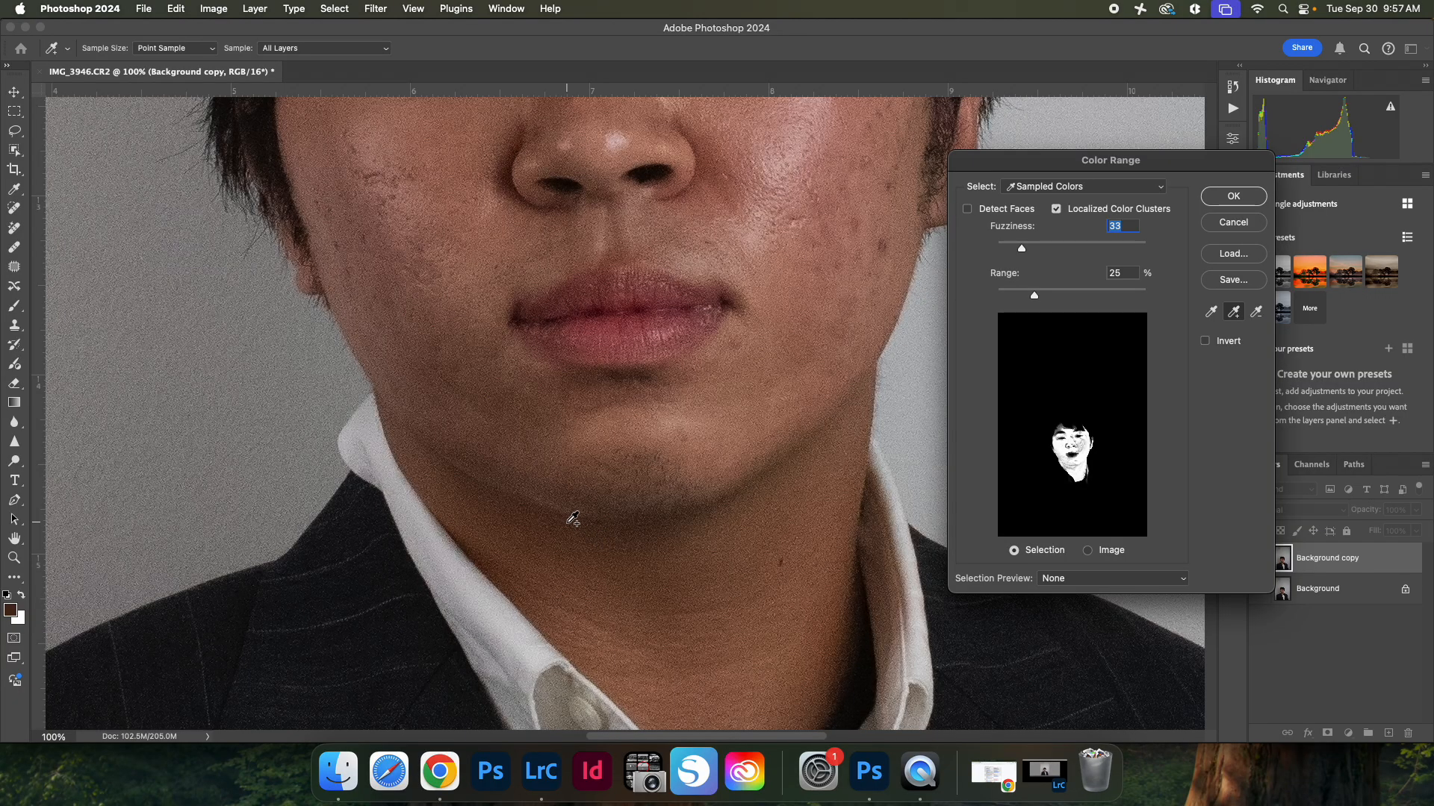
# Step: Add further skin samples from the lower right cheek, the jawline and the upper forehead near the hairline
pyautogui.scroll(2, 840, 291)
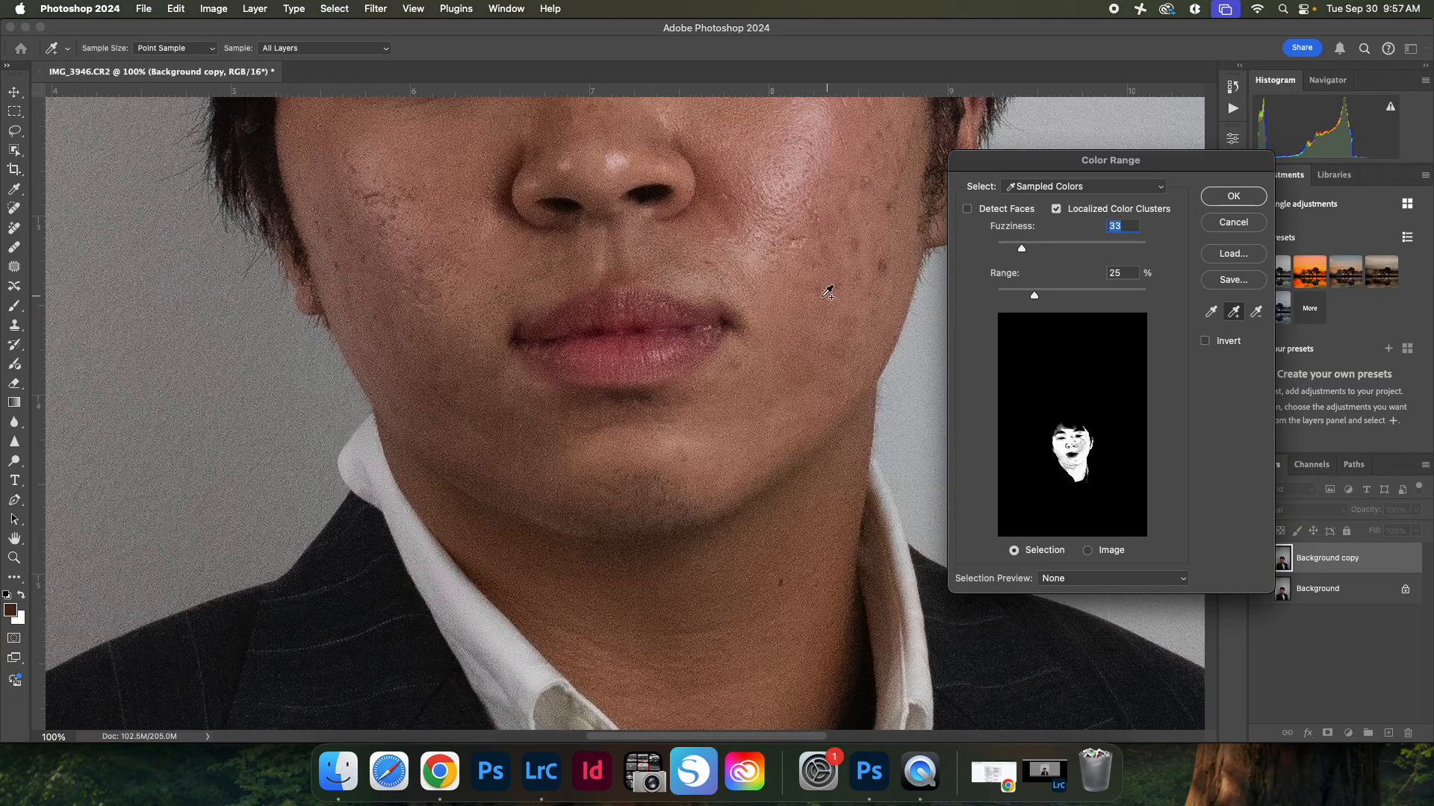
pyautogui.click(771, 290)
pyautogui.click(533, 535)
pyautogui.keyDown('ctrl'); pyautogui.click(543, 510); pyautogui.keyUp('ctrl')
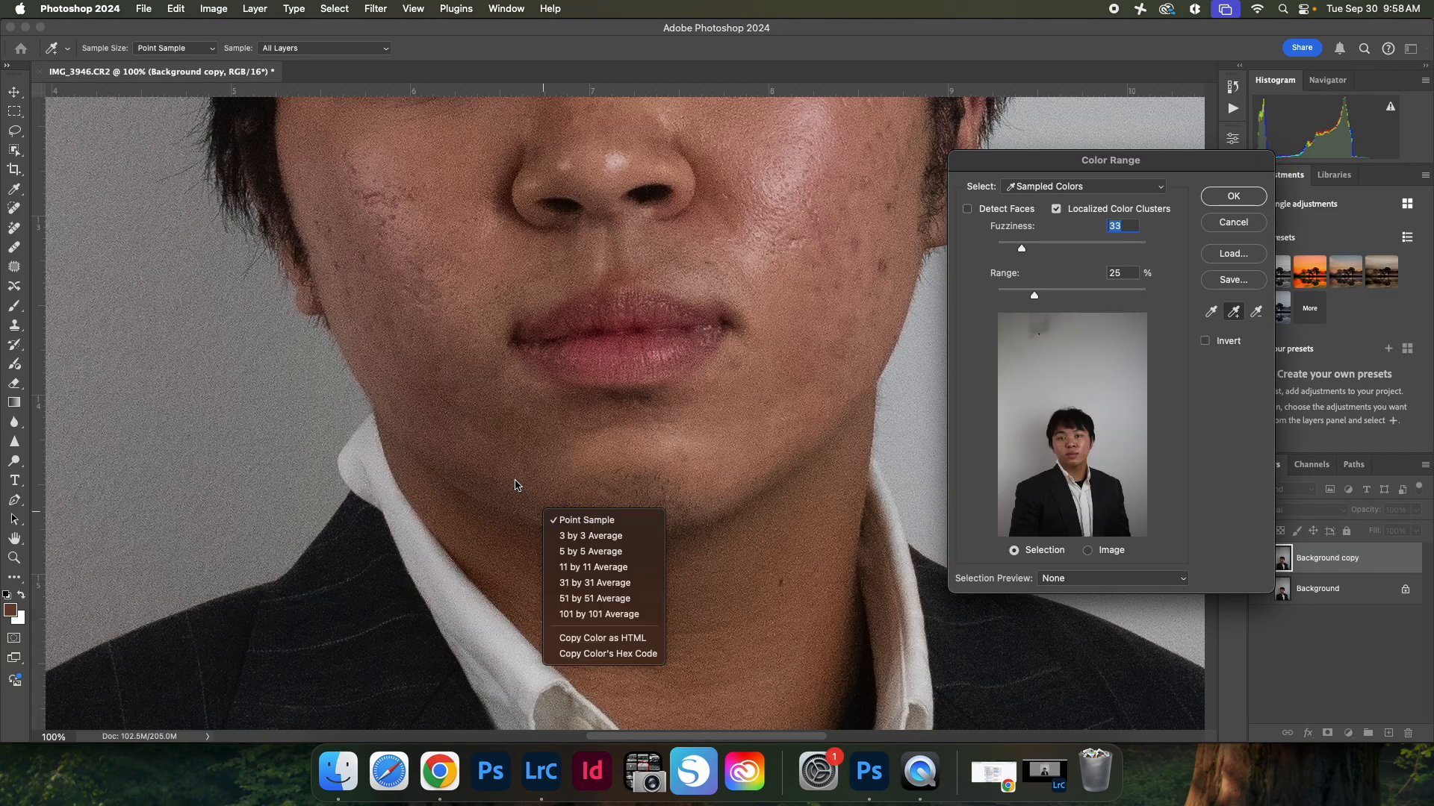
pyautogui.click(475, 454)
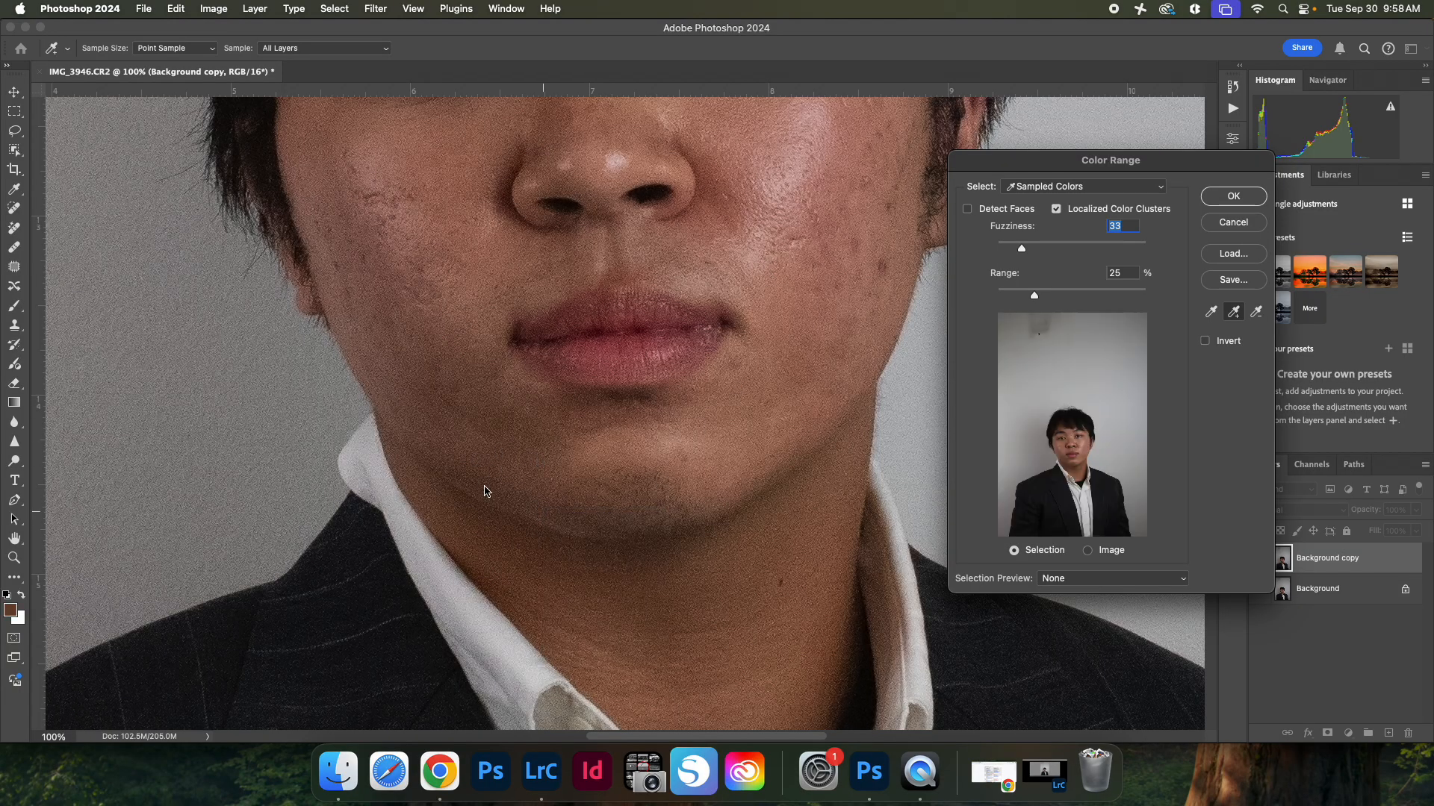
pyautogui.click(527, 509)
pyautogui.scroll(10, 437, 329)
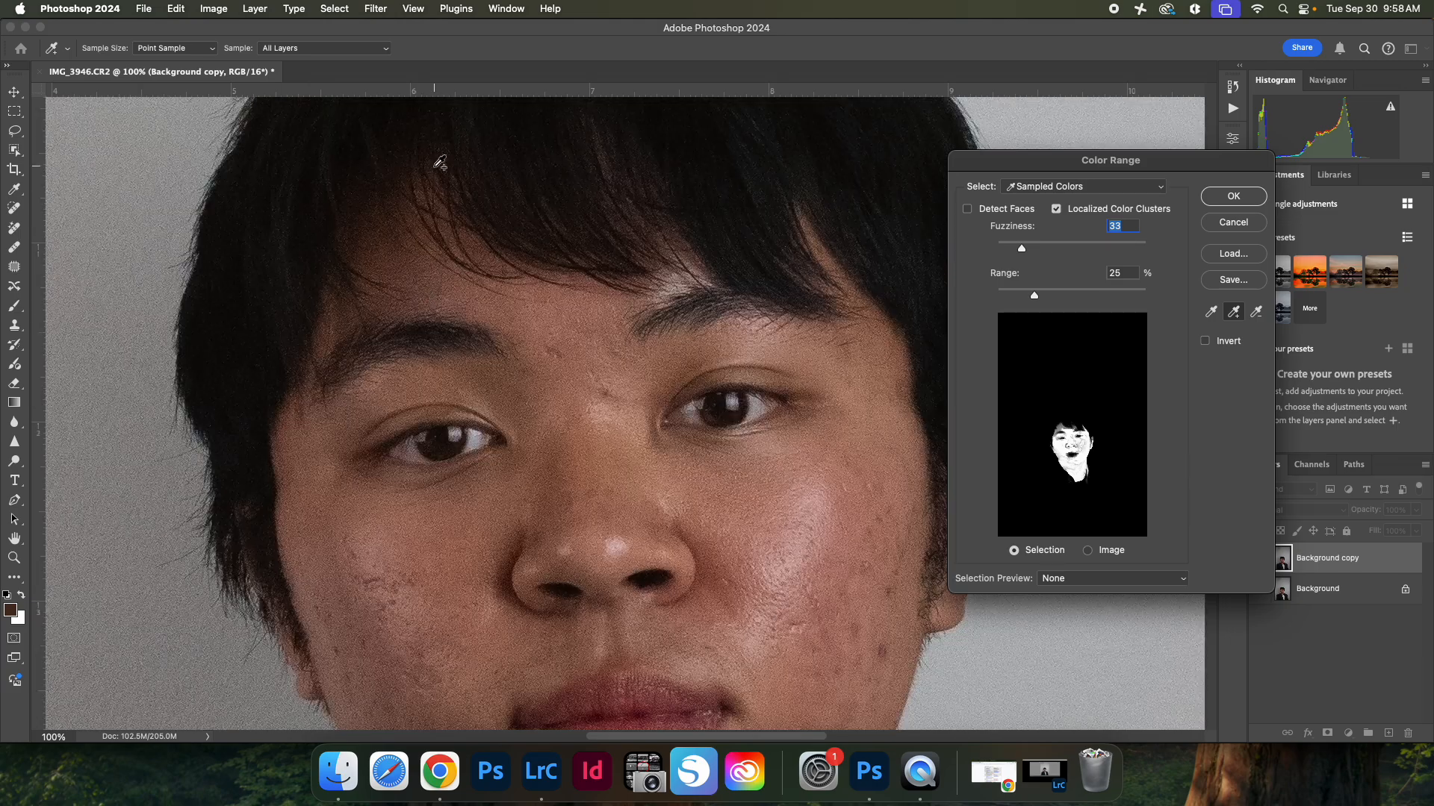
pyautogui.click(414, 268)
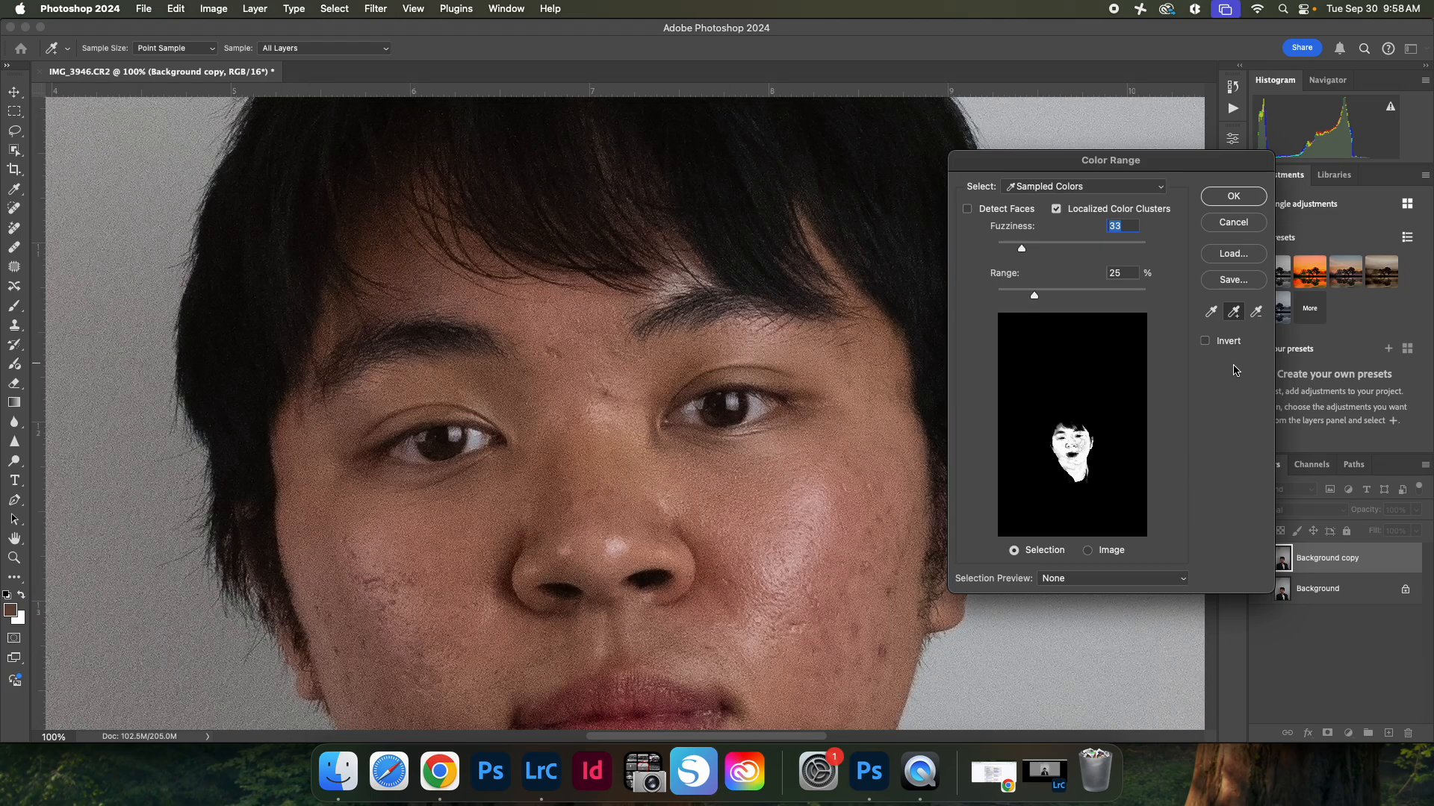